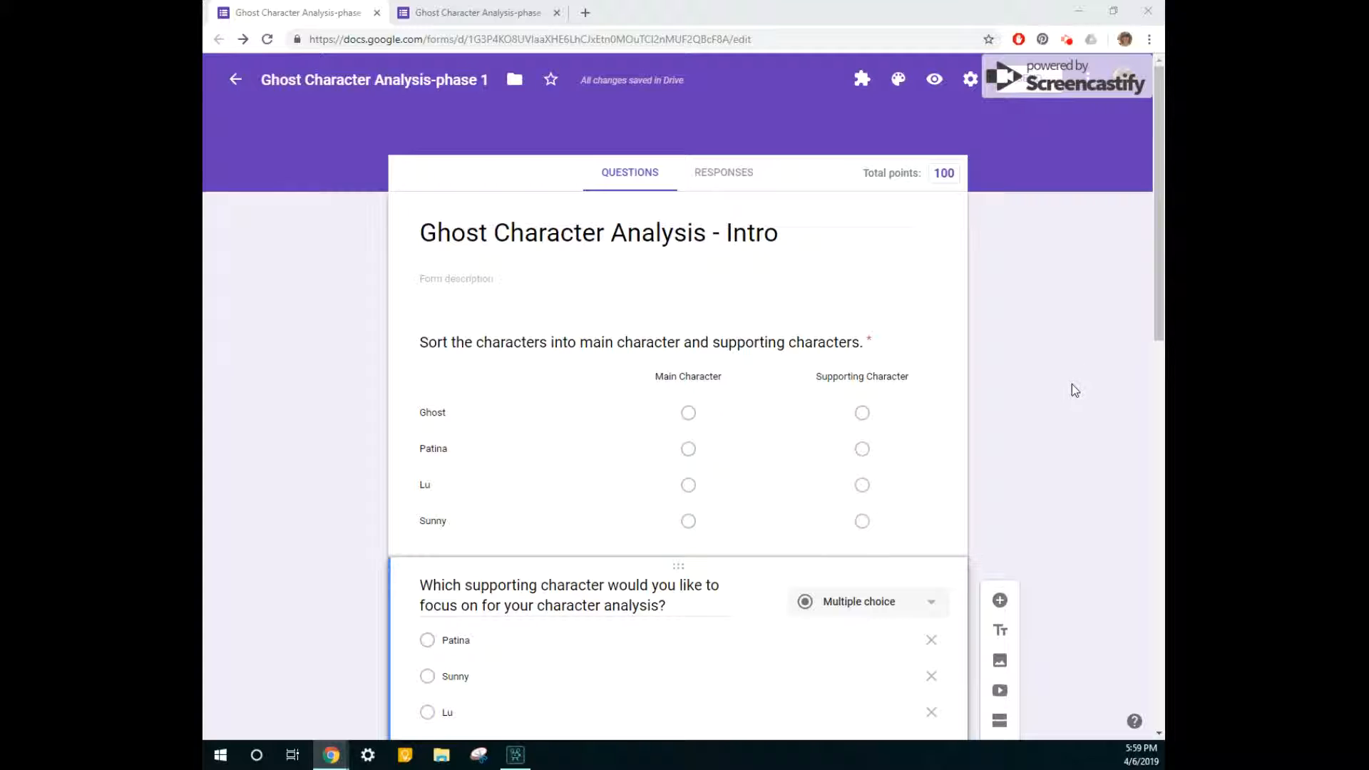
- Preview the phase 1 form through to its final question, then close the preview
click(936, 81)
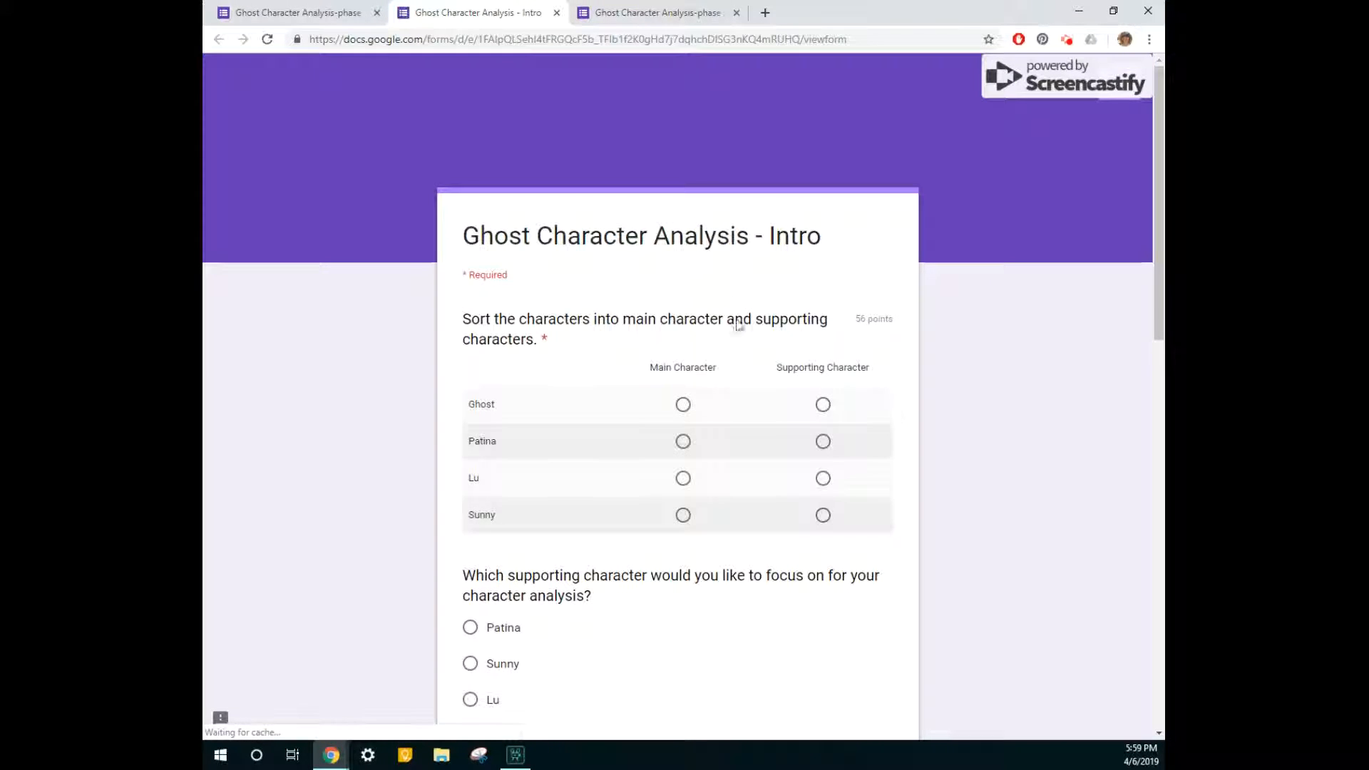
scroll(734, 323, down, 12)
scroll(742, 361, down, 2)
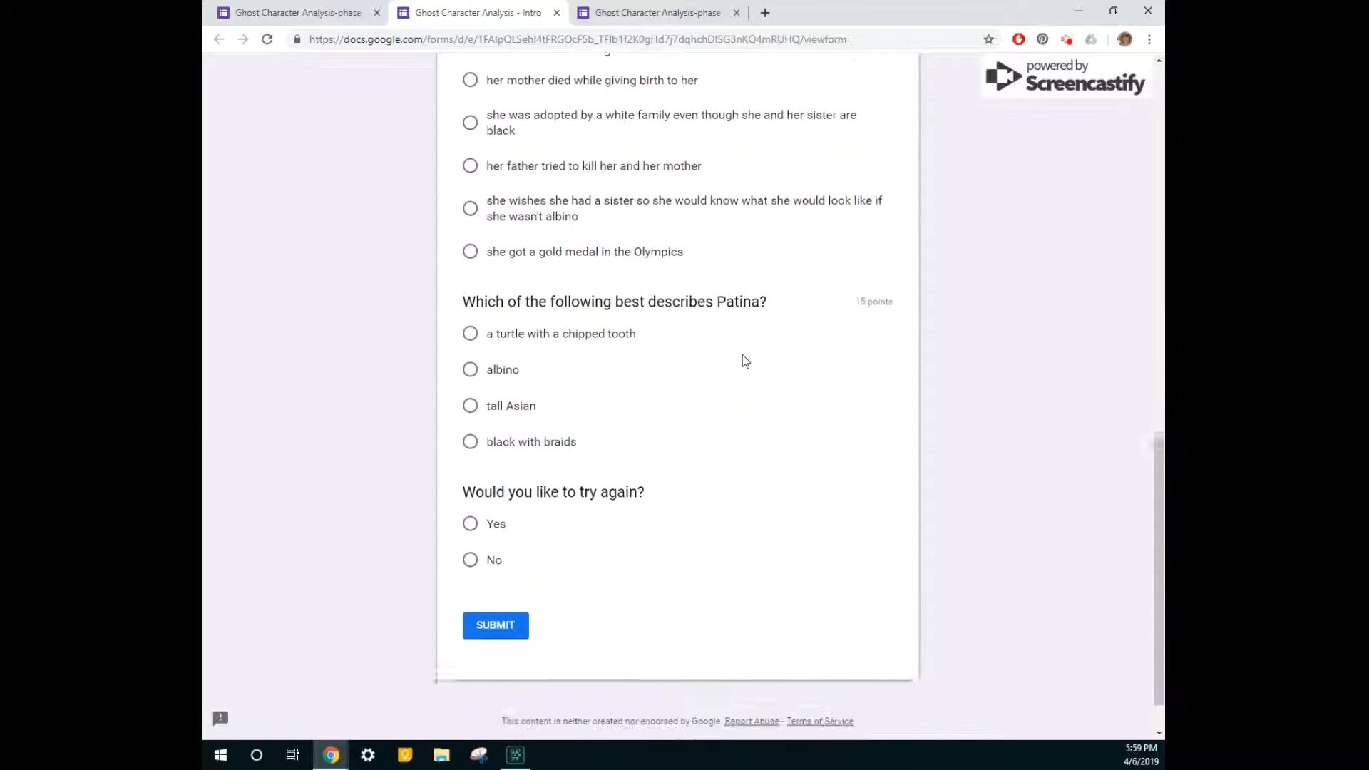
click(556, 13)
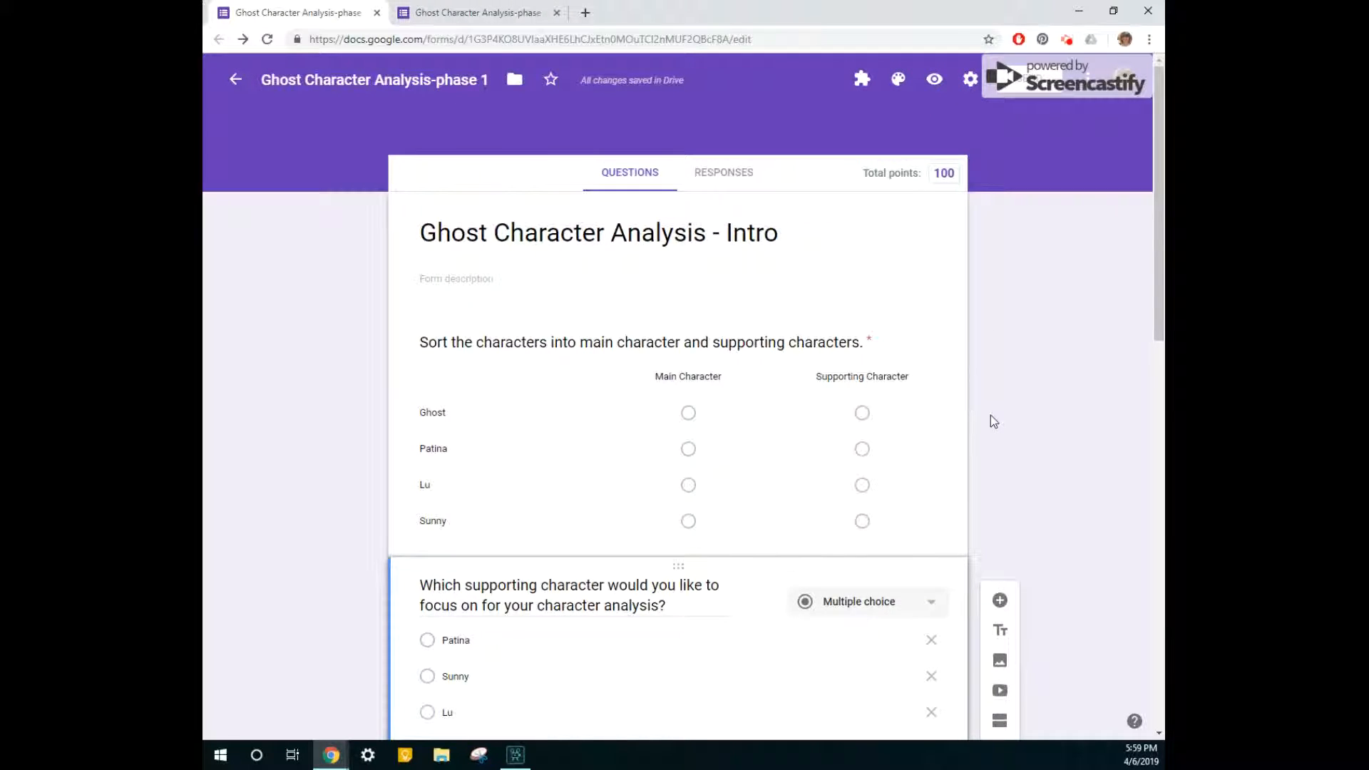
- Add a section after the character-sorting question and move the "Which supporting character" question up into section 1
click(914, 430)
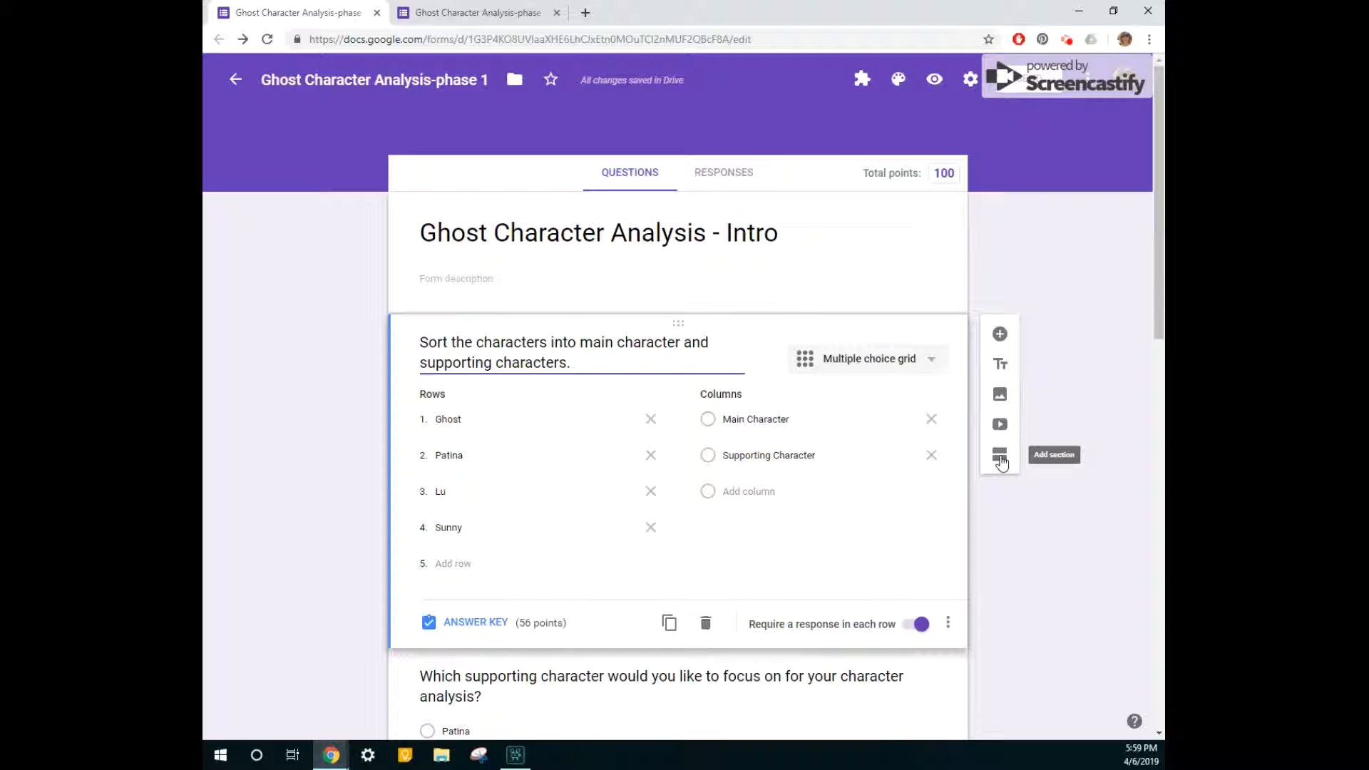
click(999, 459)
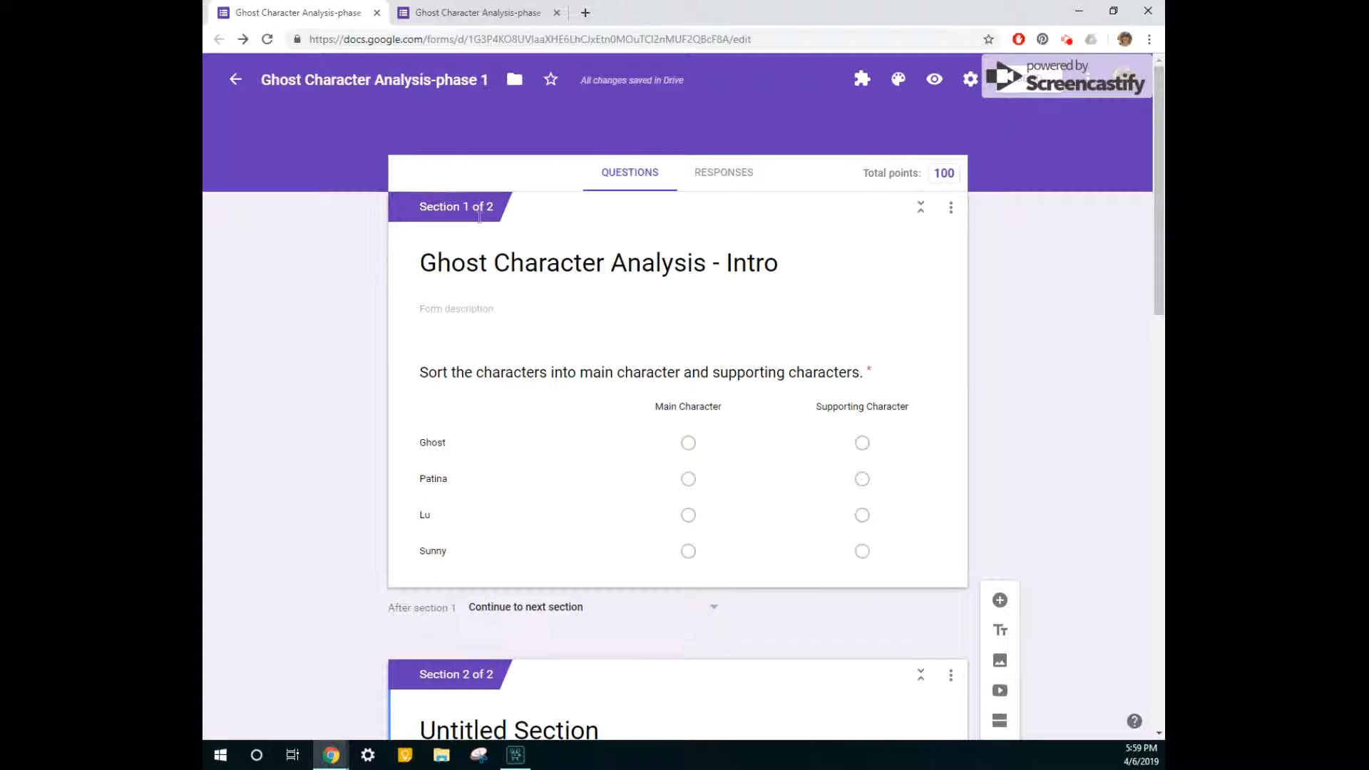
scroll(467, 382, down, 3)
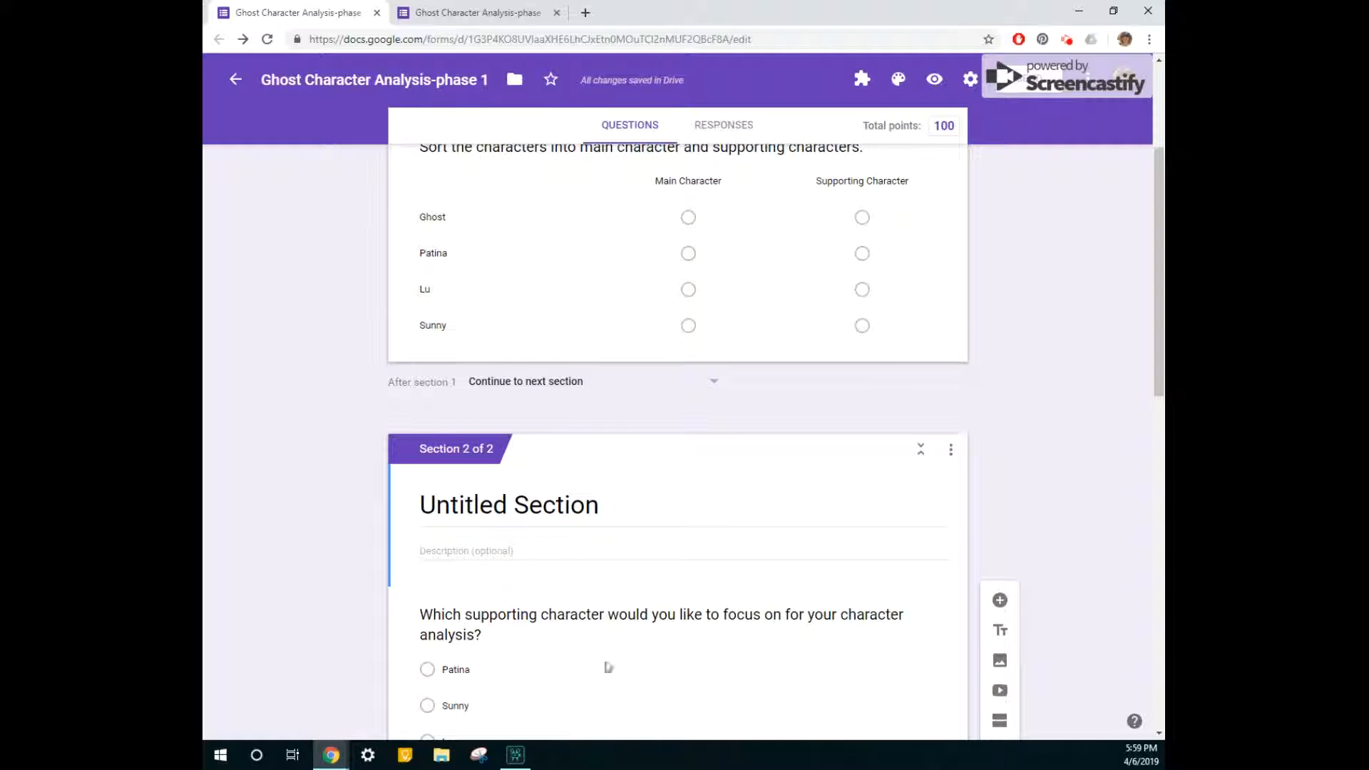
drag(679, 599, 718, 330)
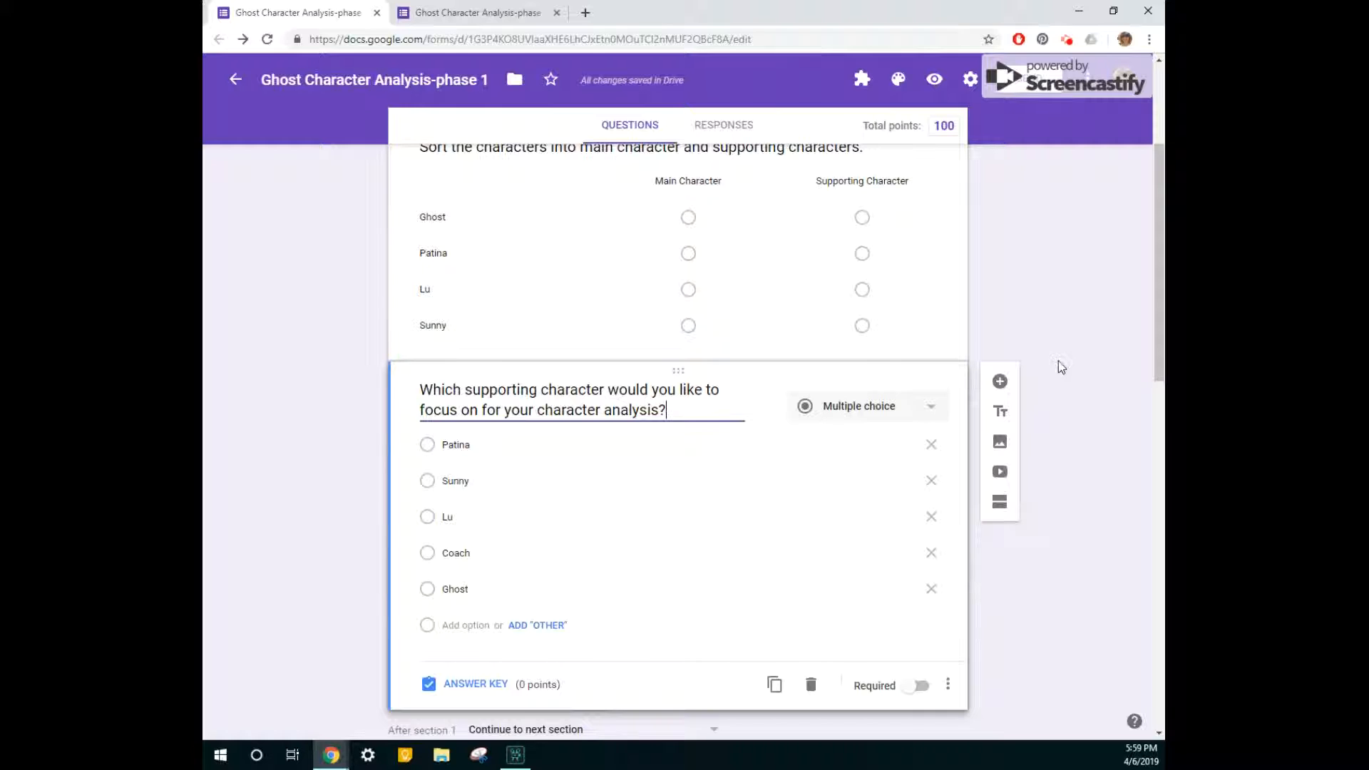
scroll(976, 360, up, 3)
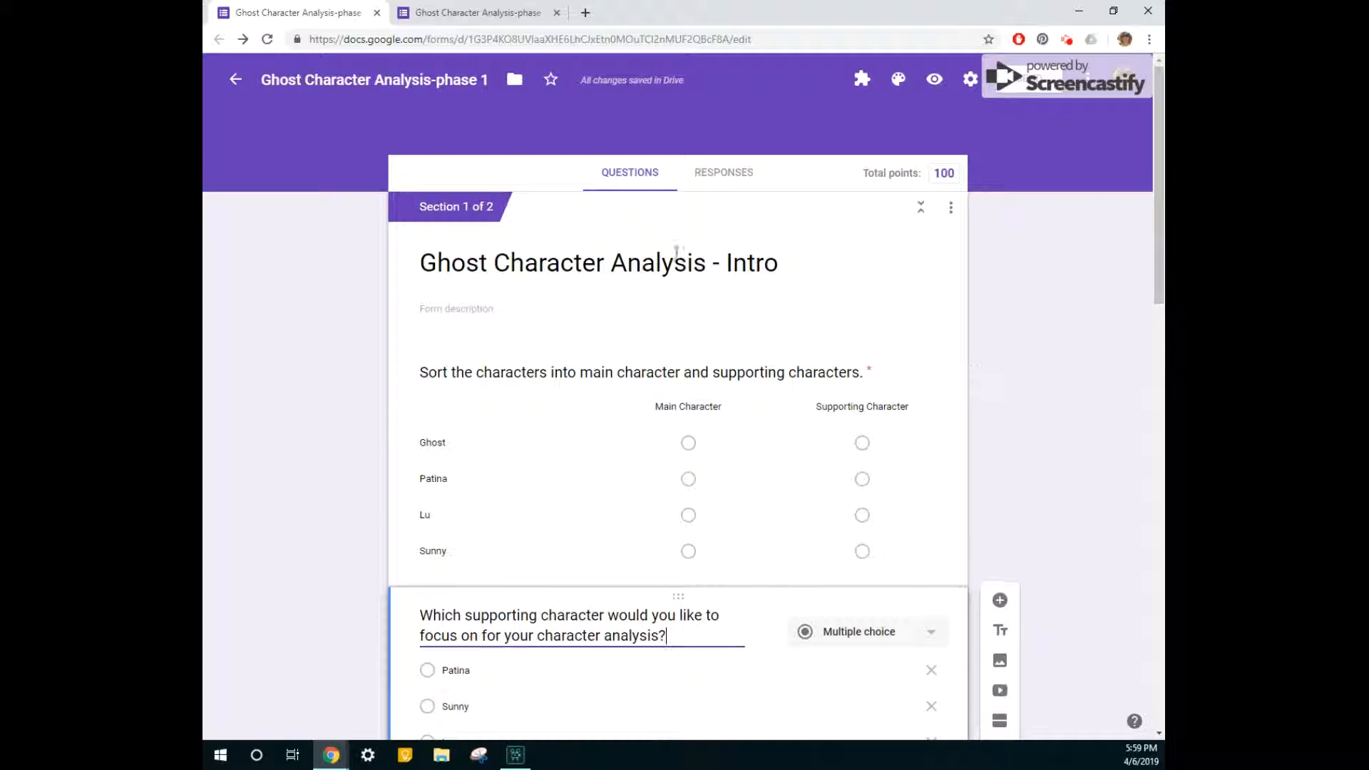
scroll(1113, 353, down, 5)
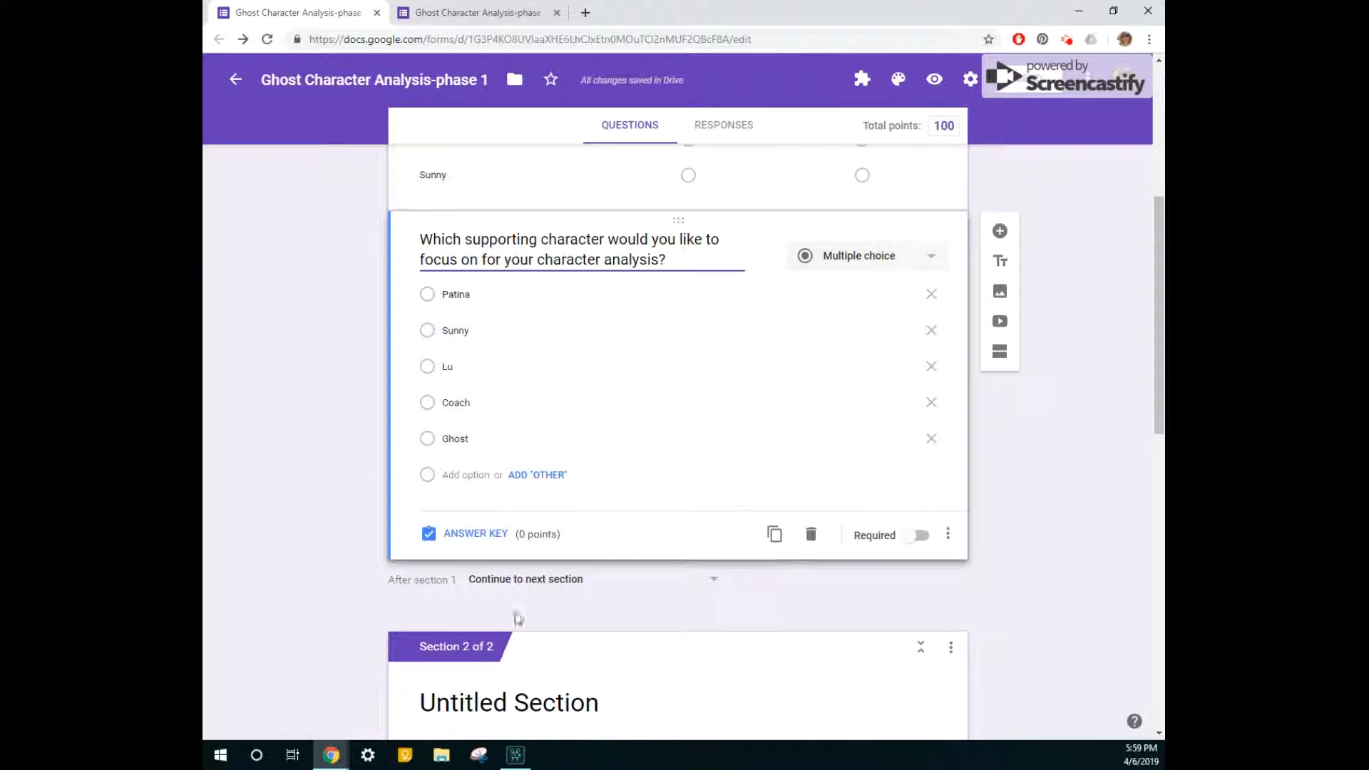
click(554, 695)
scroll(628, 442, up, 5)
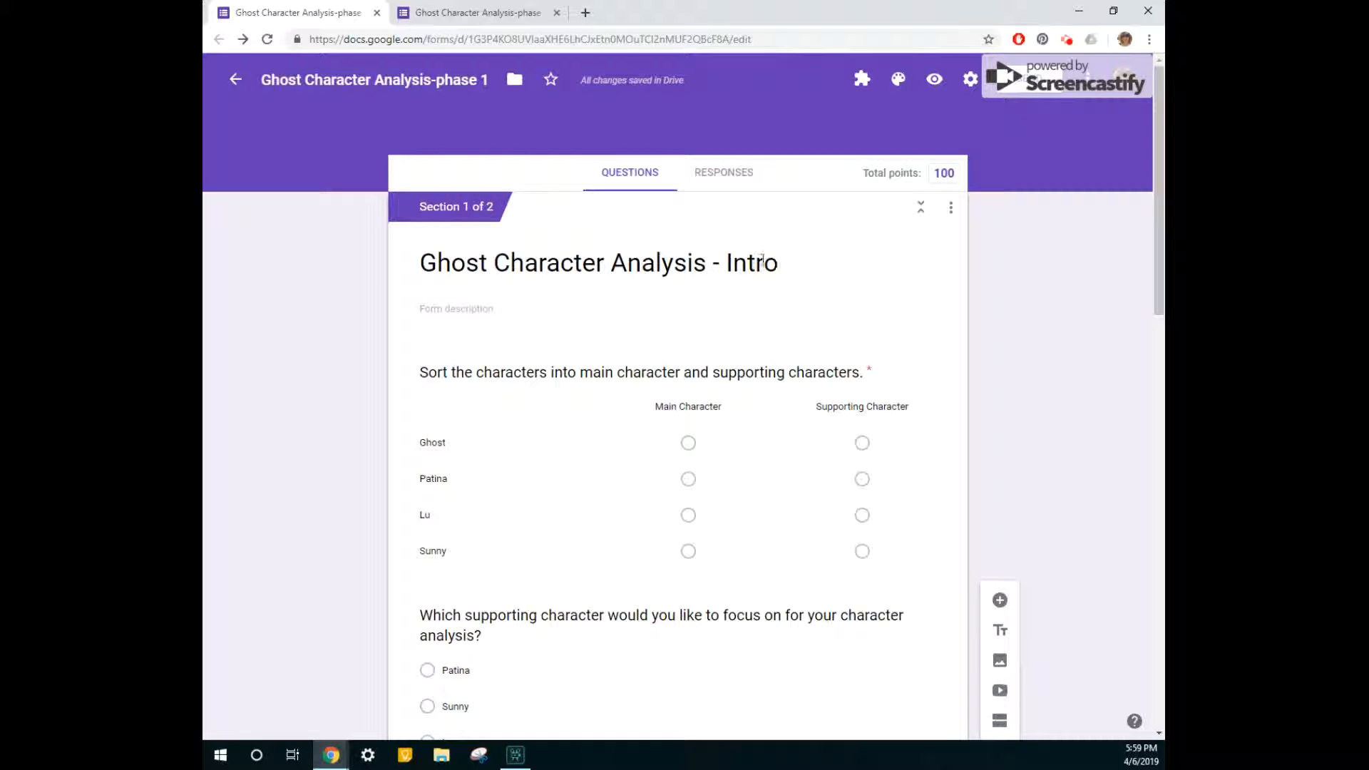
- Remove "- Intro" from the form title so it reads "Ghost Character Analysis"
click(755, 264)
double_click(757, 264)
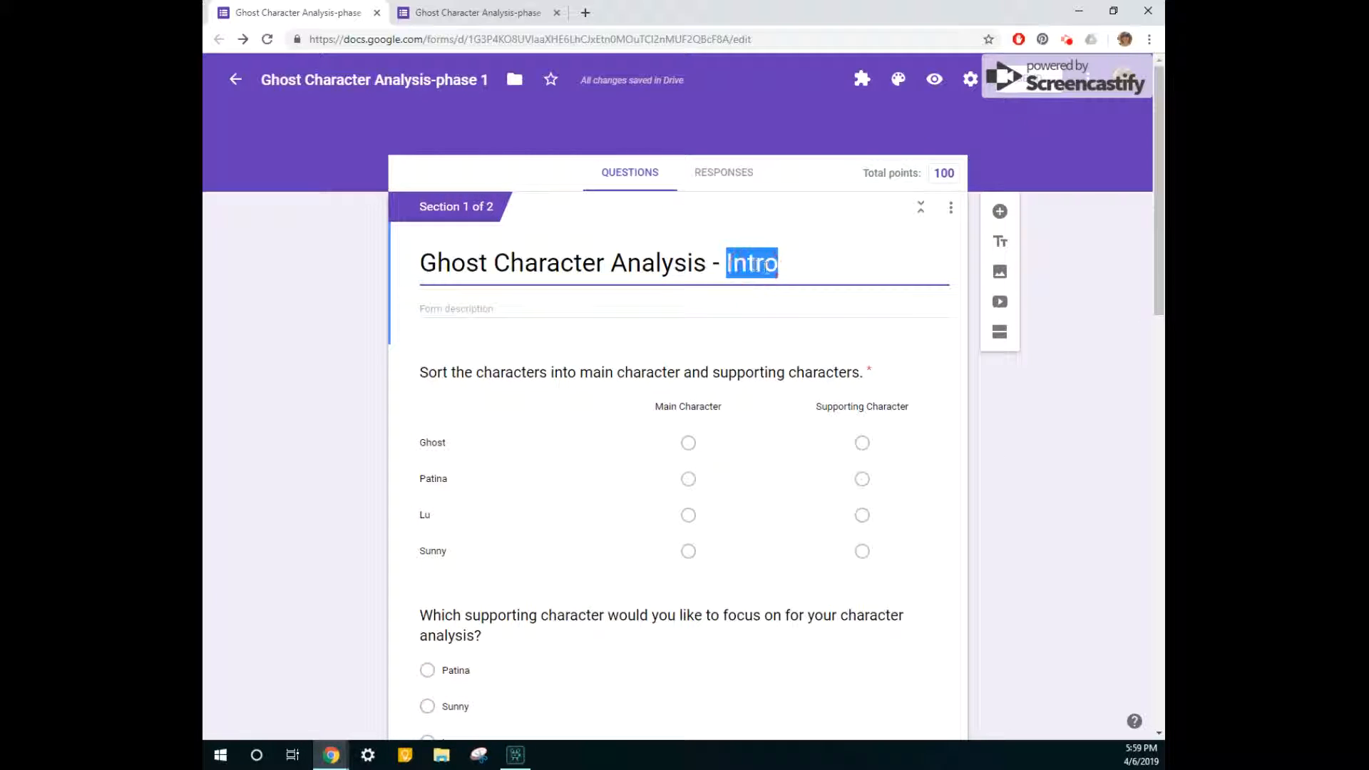
key(BackSpace)
key(BackSpace)
key(BackSpace)
click(1073, 421)
- Title section 2 "Patina"
scroll(1062, 425, down, 3)
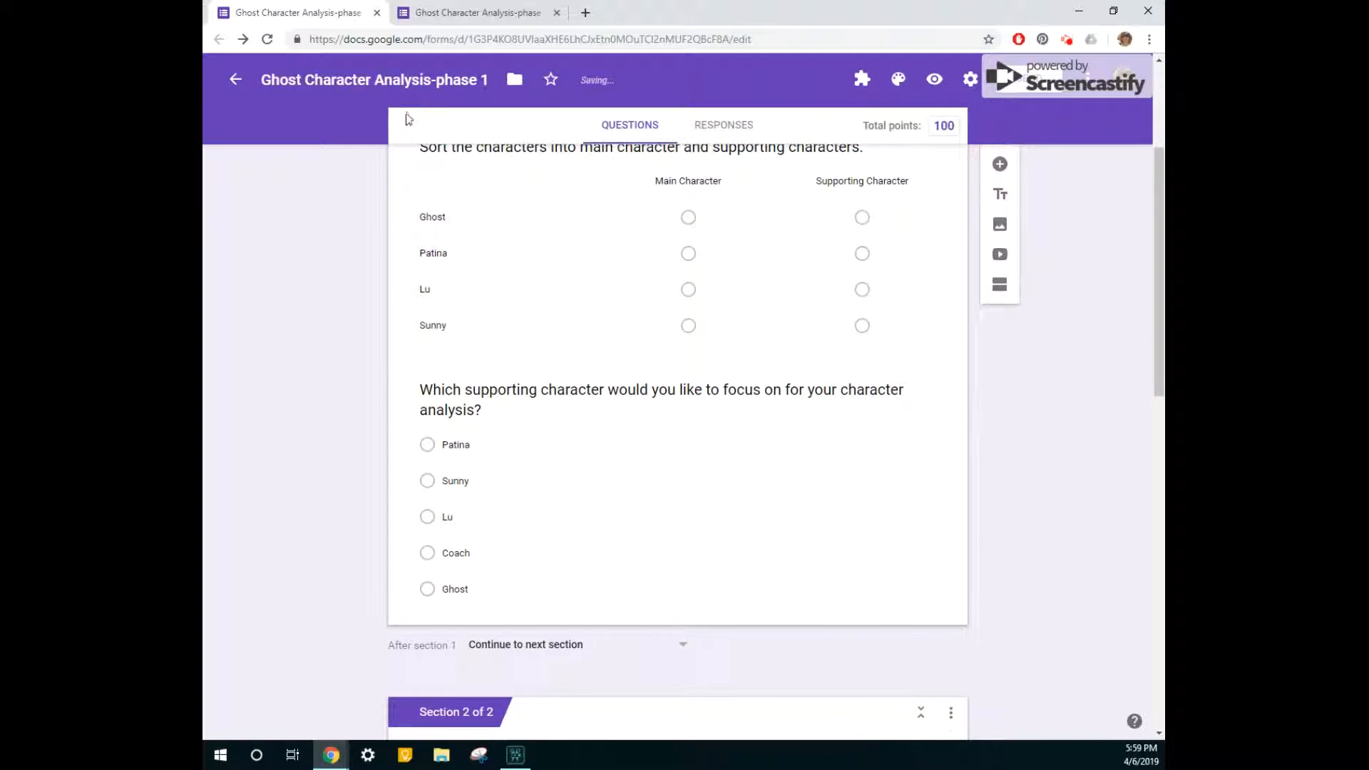
scroll(536, 375, down, 4)
click(524, 474)
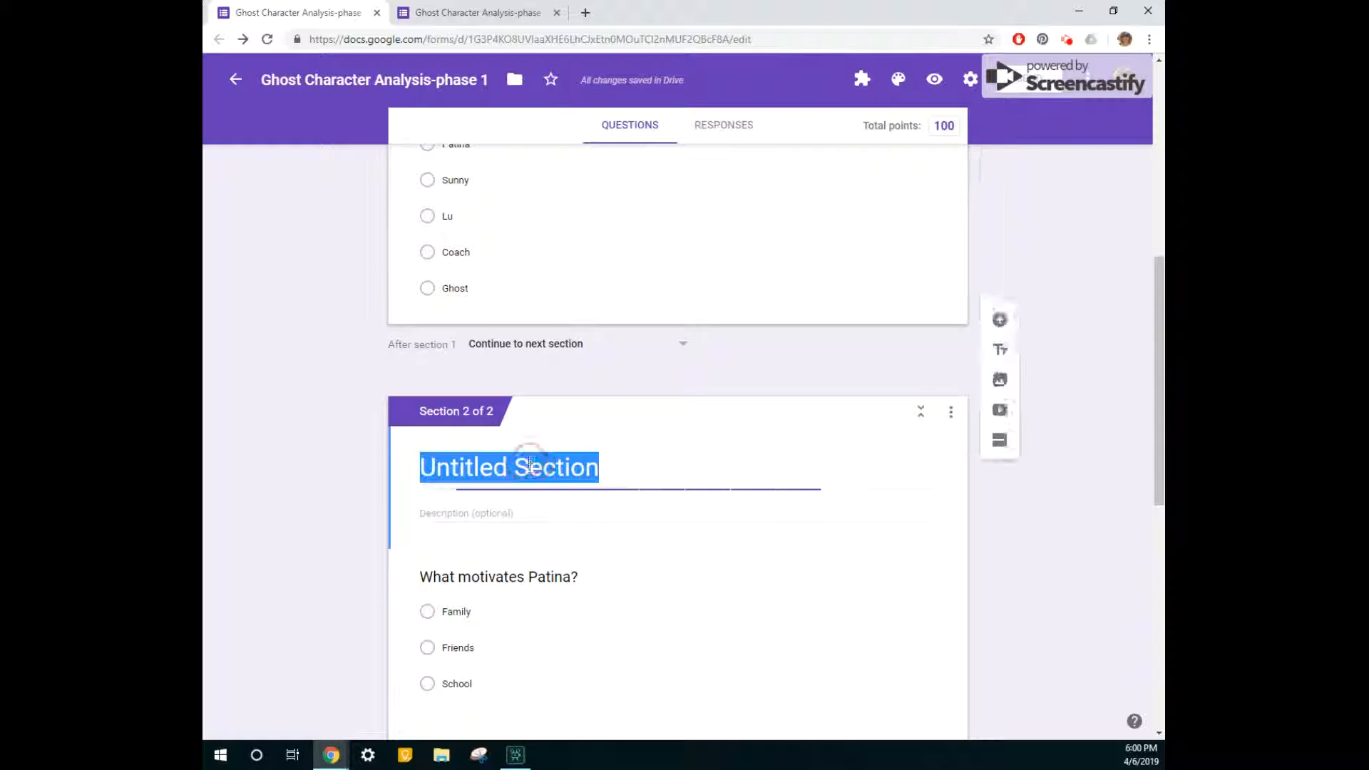
text(Patina)
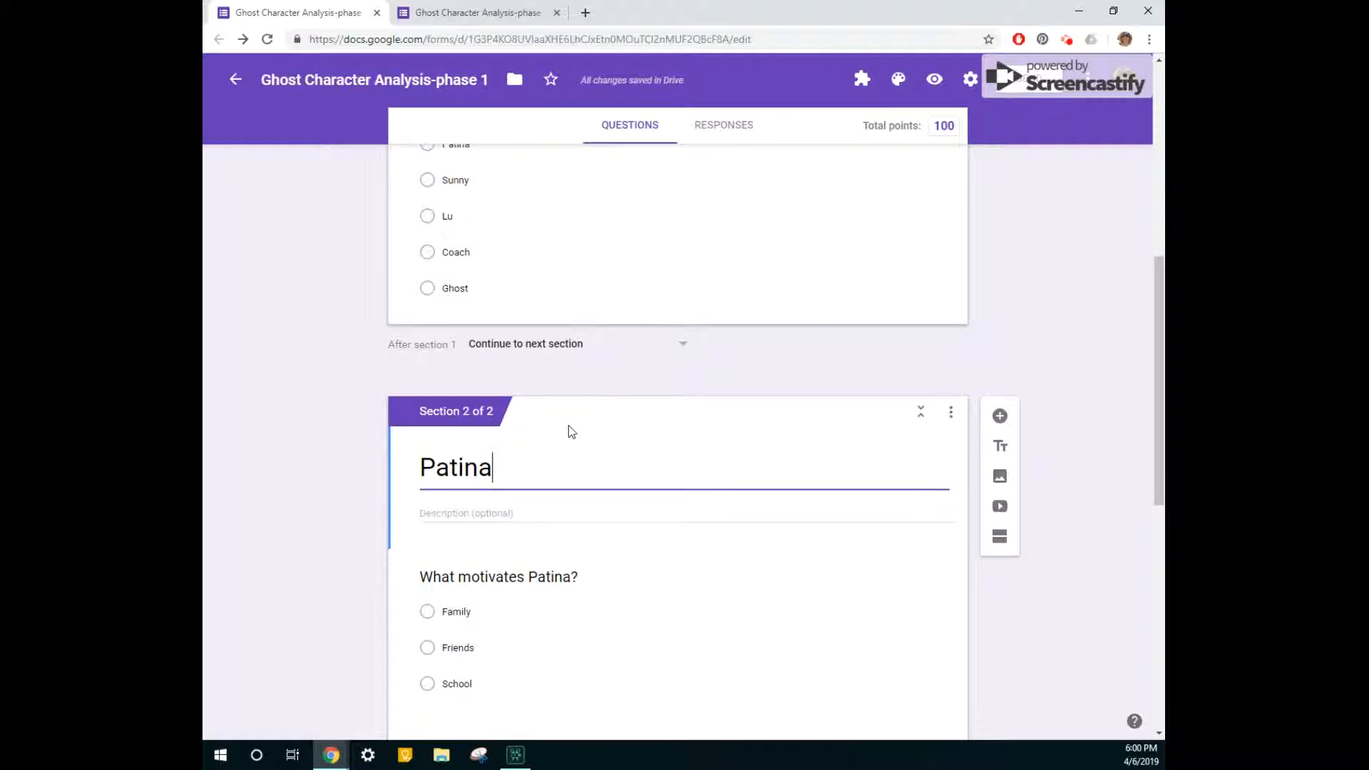
scroll(568, 425, up, 2)
scroll(585, 412, up, 1)
click(639, 342)
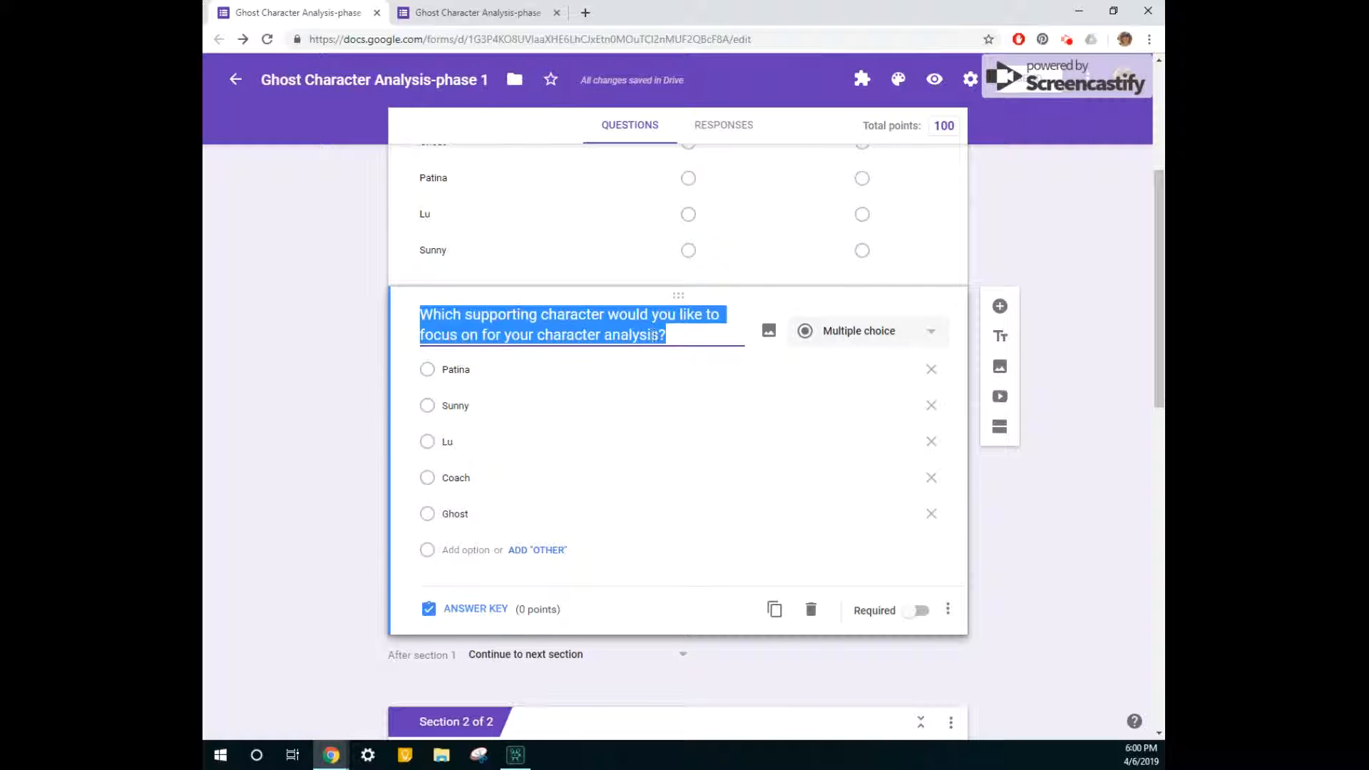
click(688, 342)
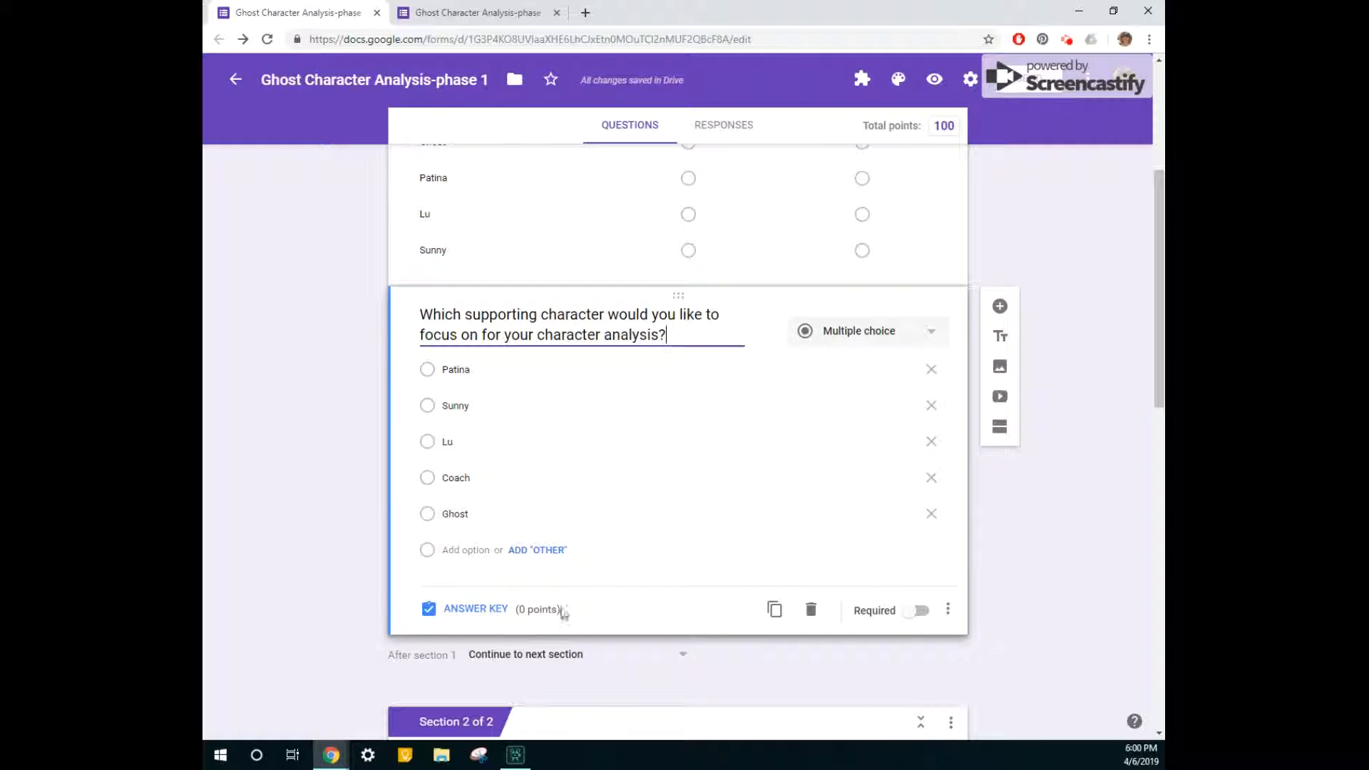
- In the phase 2 preview, mark Ghost as main and Patina, Lu and Sunny as supporting, choose Sunny for the analysis, and continue
scroll(634, 619, down, 1)
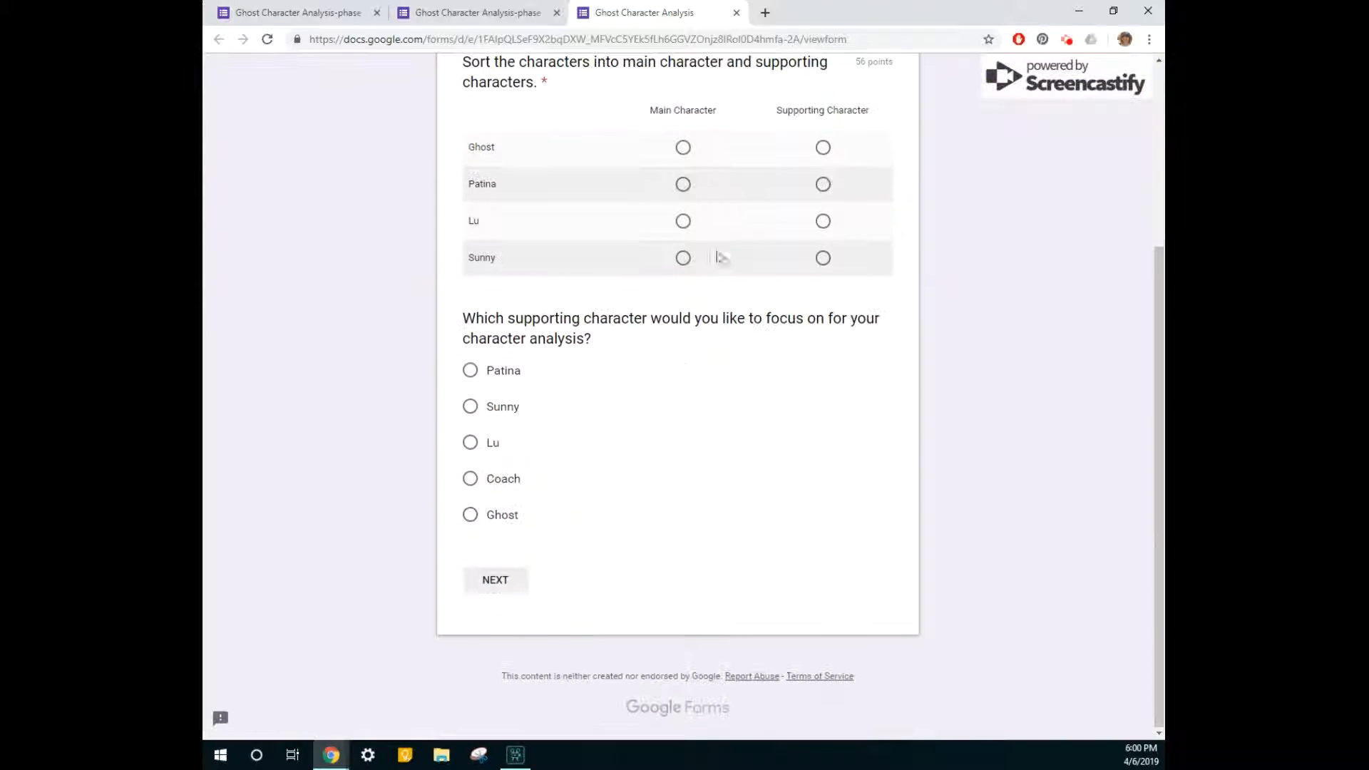
click(683, 147)
click(823, 184)
click(823, 221)
click(823, 257)
double_click(502, 407)
click(470, 407)
click(496, 579)
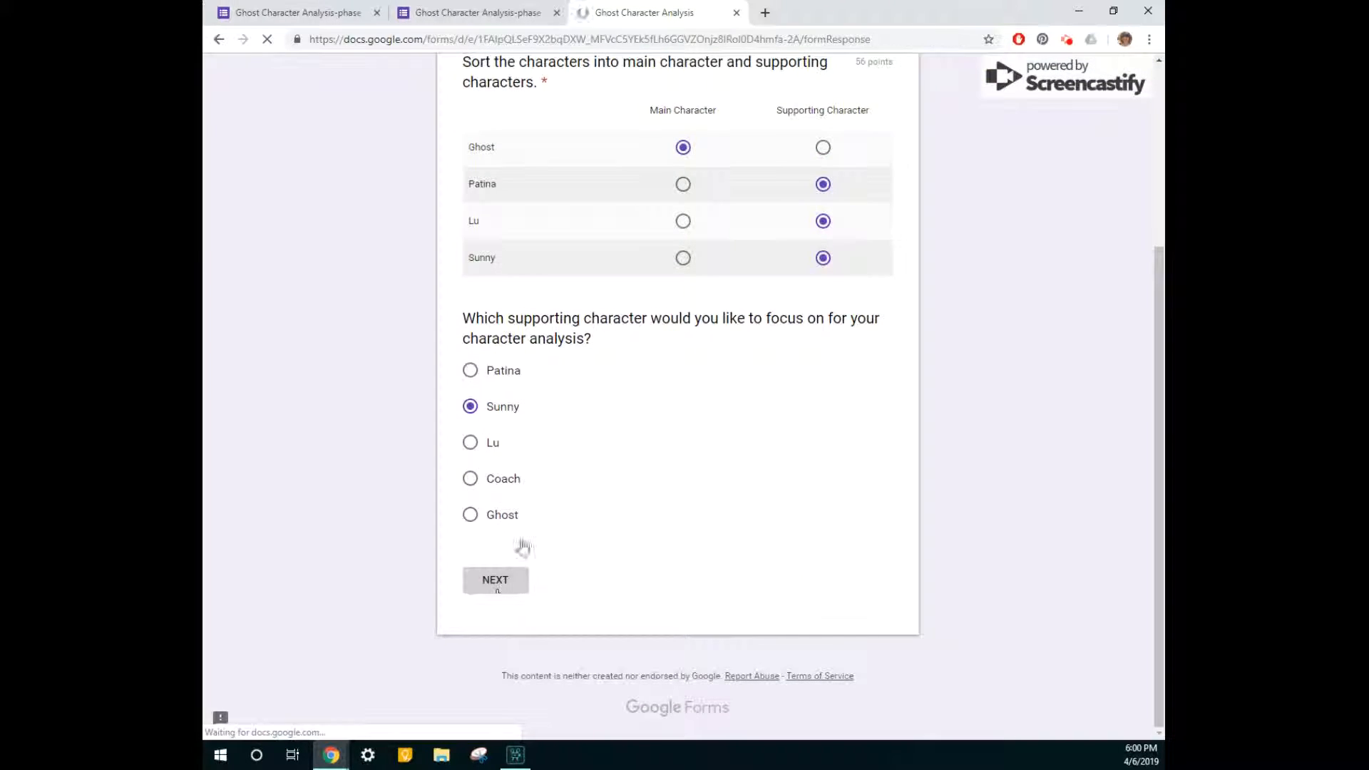
- Continue through the preview to the Sunny section, then close the preview
click(503, 366)
click(514, 593)
scroll(583, 620, down, 4)
click(470, 495)
click(568, 671)
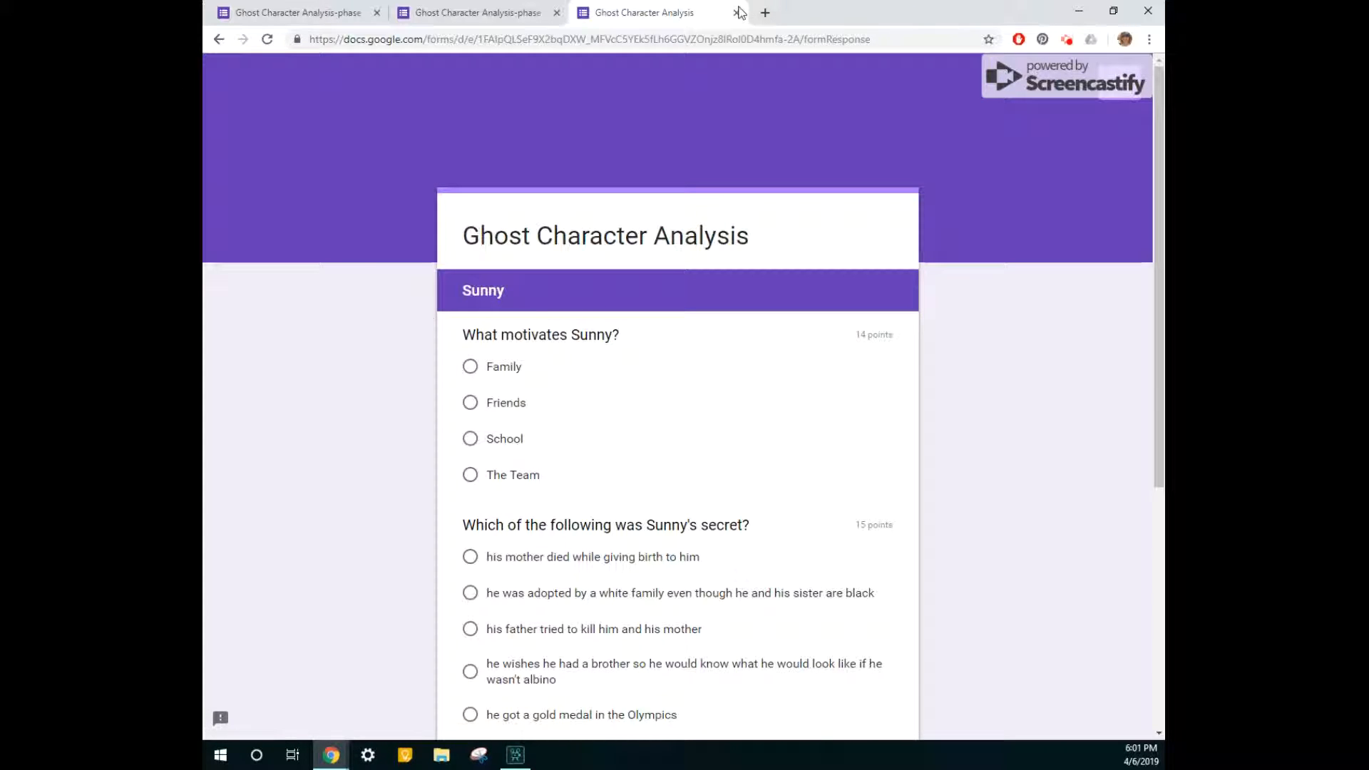
click(737, 13)
- Turn on "Go to section based on answer" for the phase 2 question asking which supporting character to focus on
scroll(800, 367, up, 4)
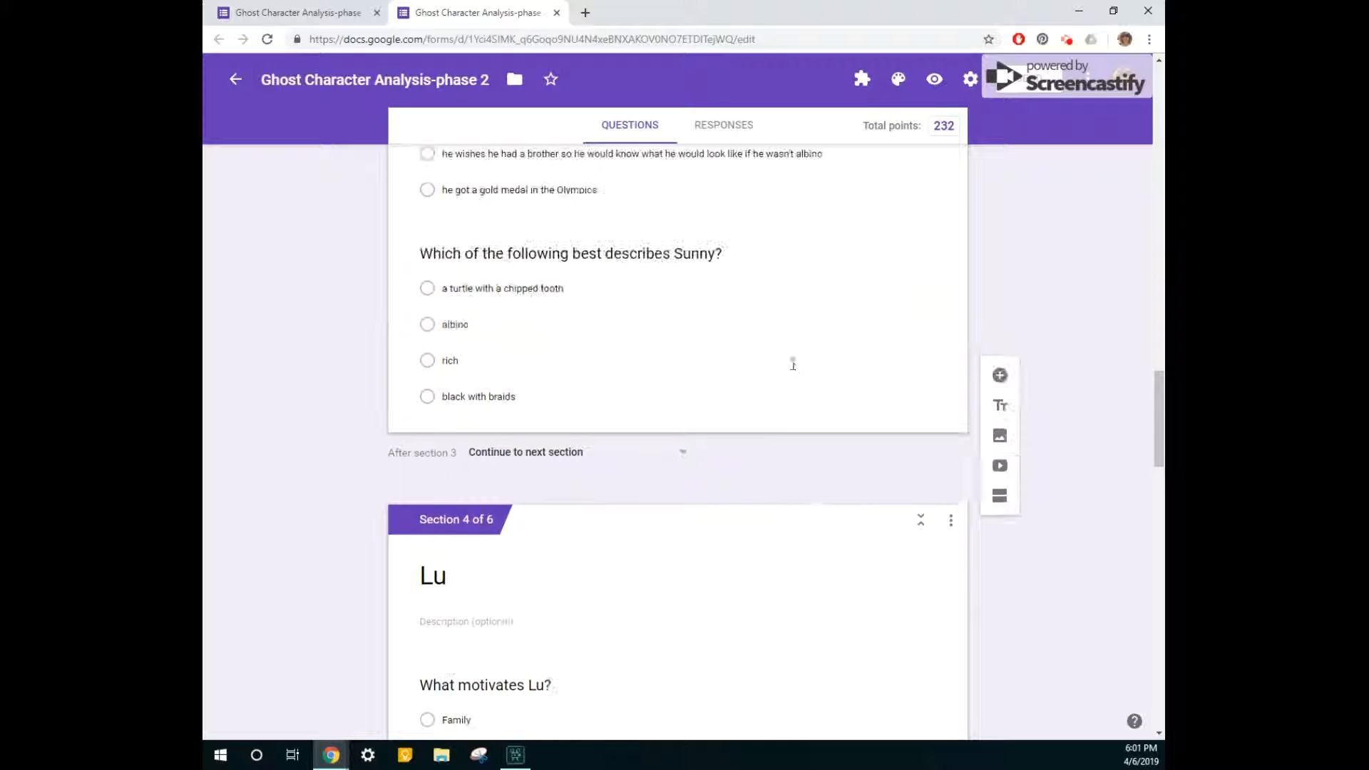
scroll(776, 412, up, 2)
scroll(771, 409, up, 15)
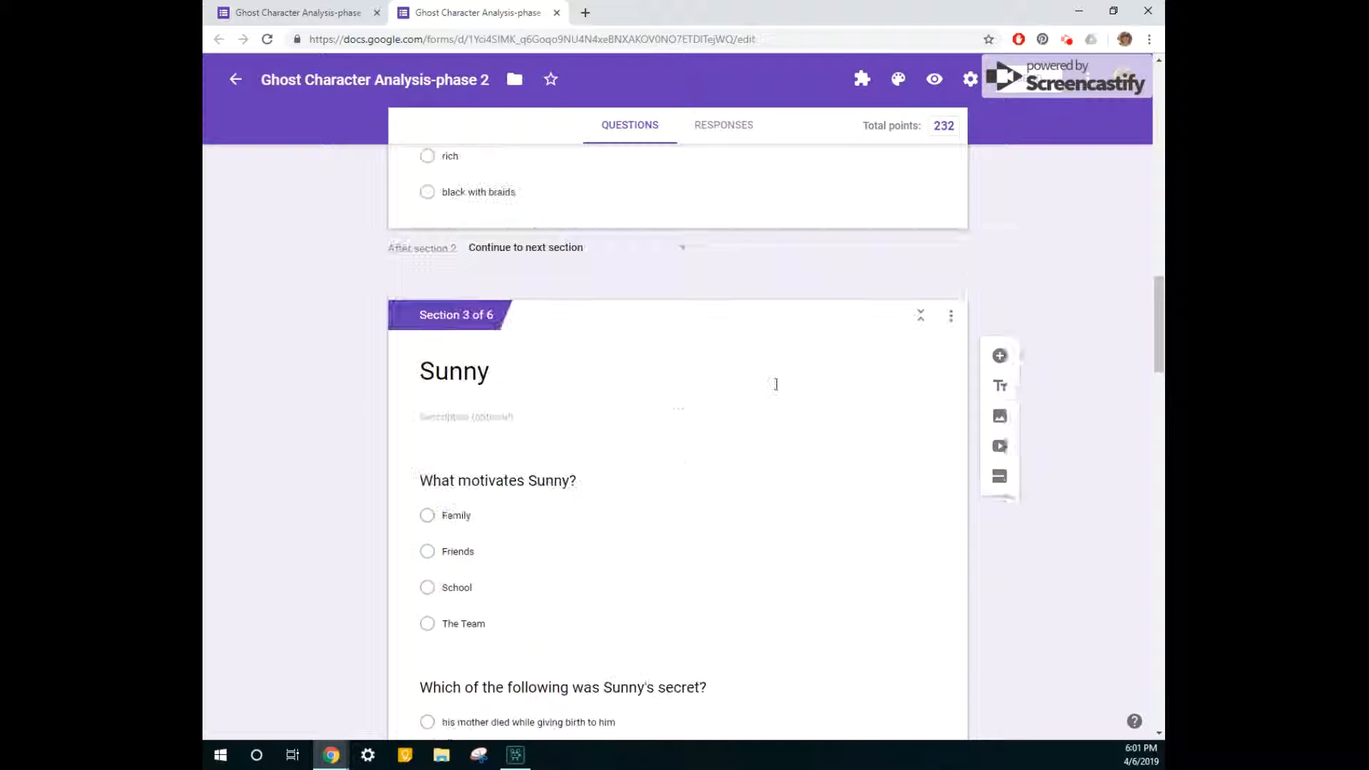
scroll(772, 387, up, 10)
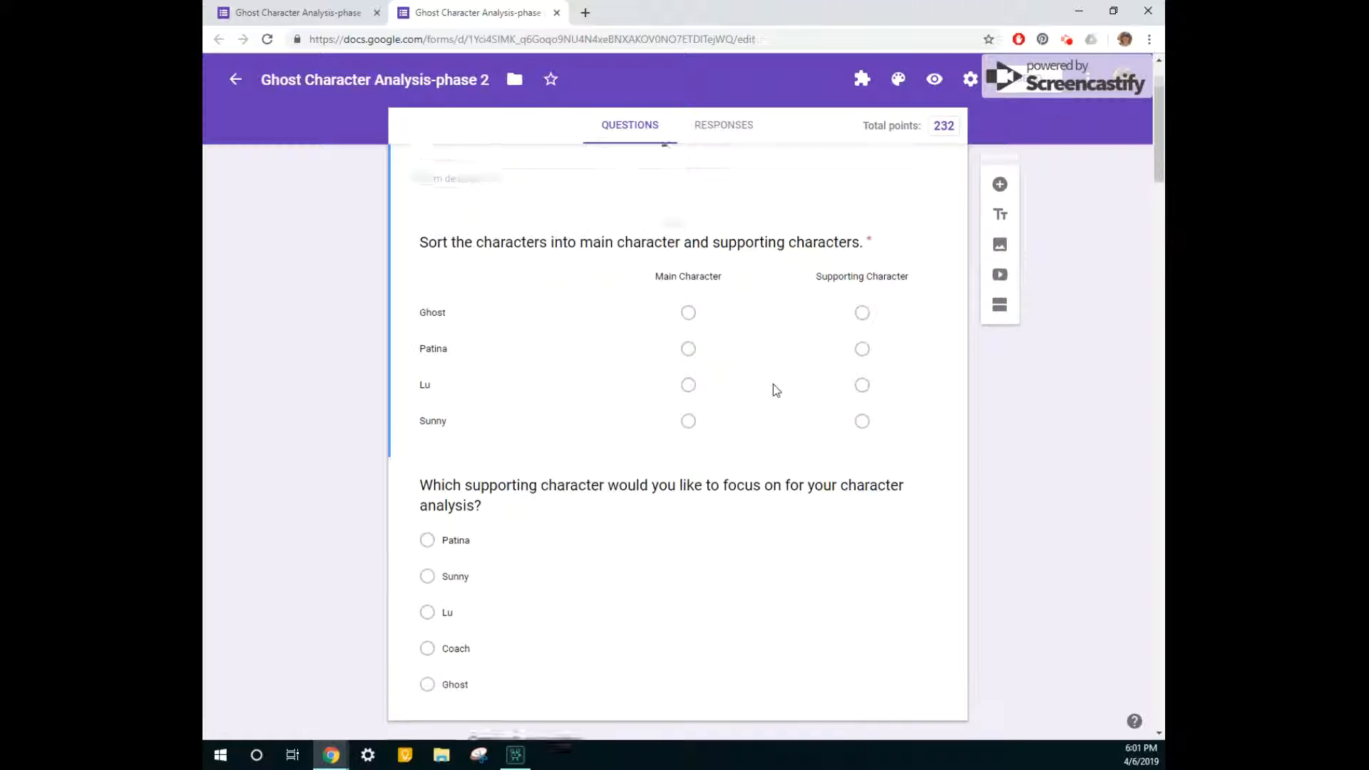
click(922, 410)
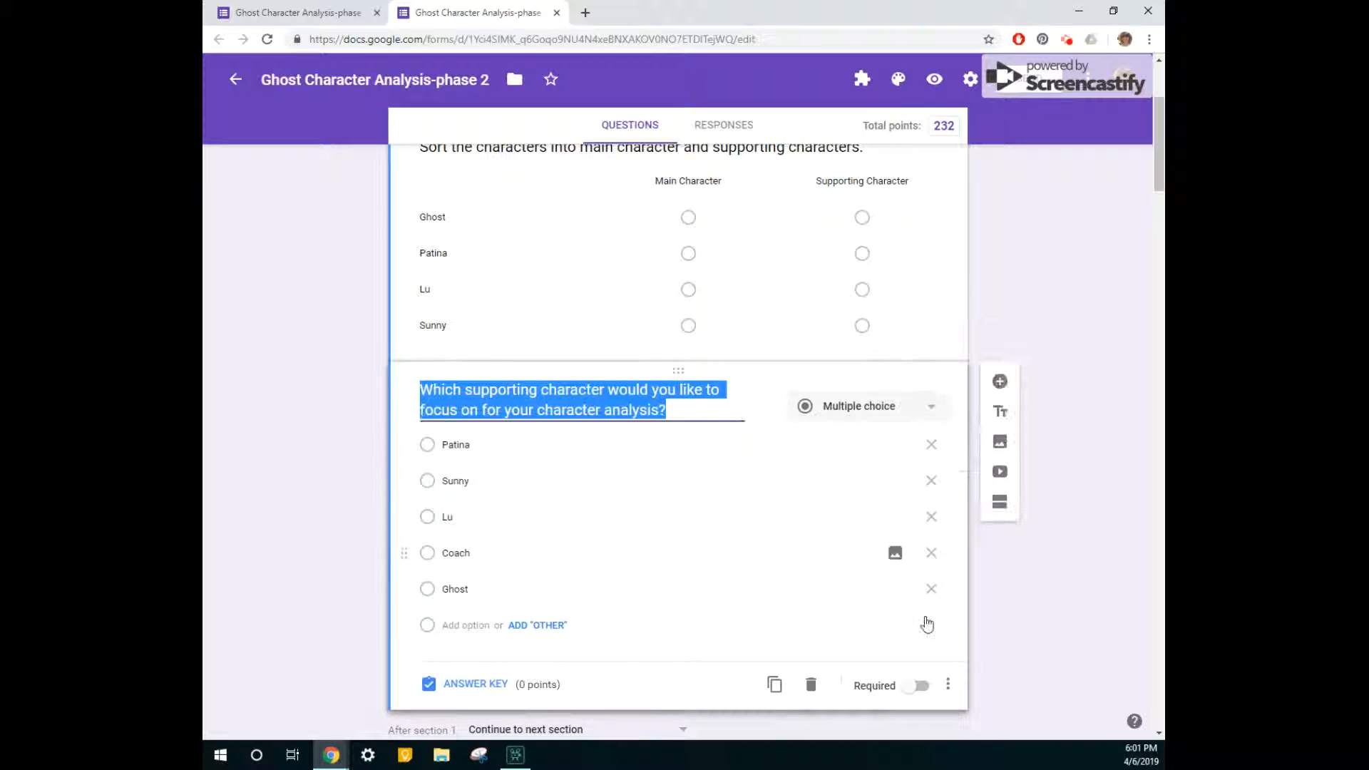
click(948, 686)
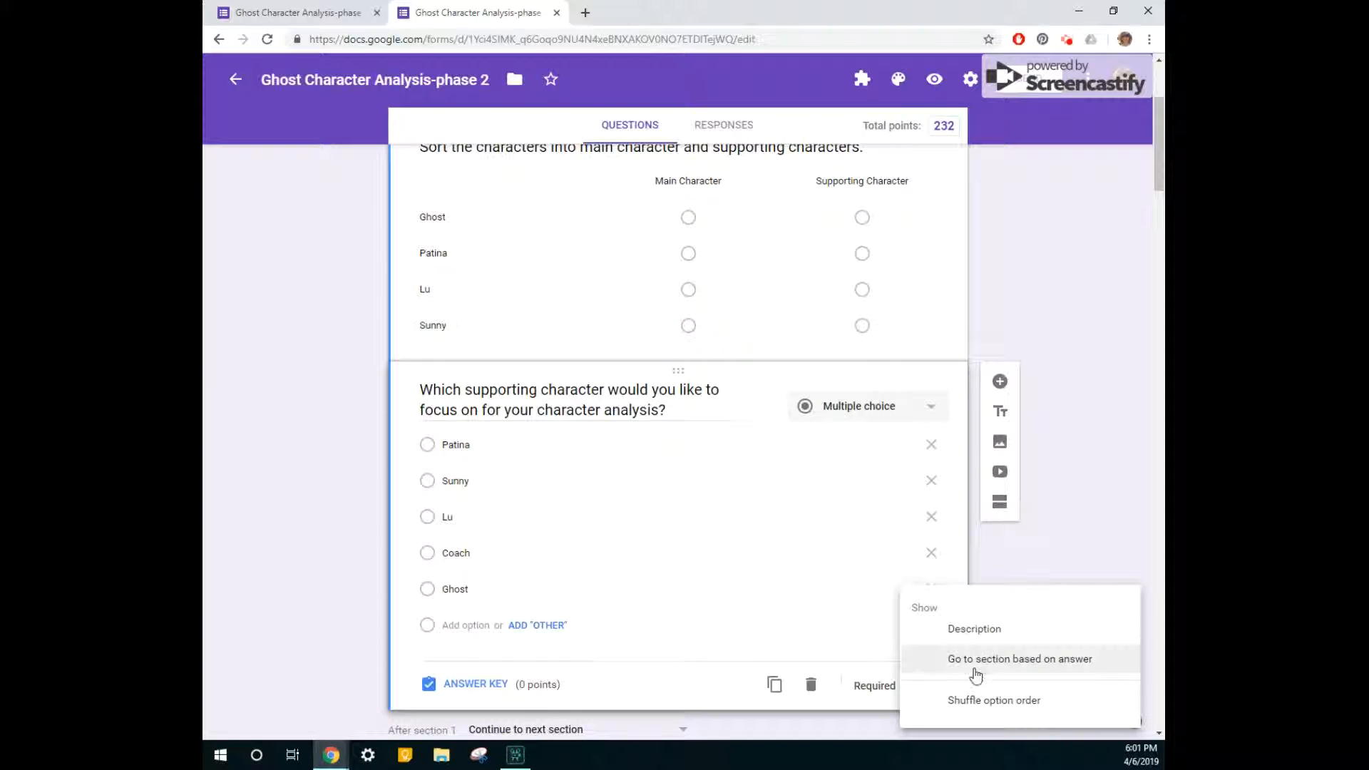
click(1106, 666)
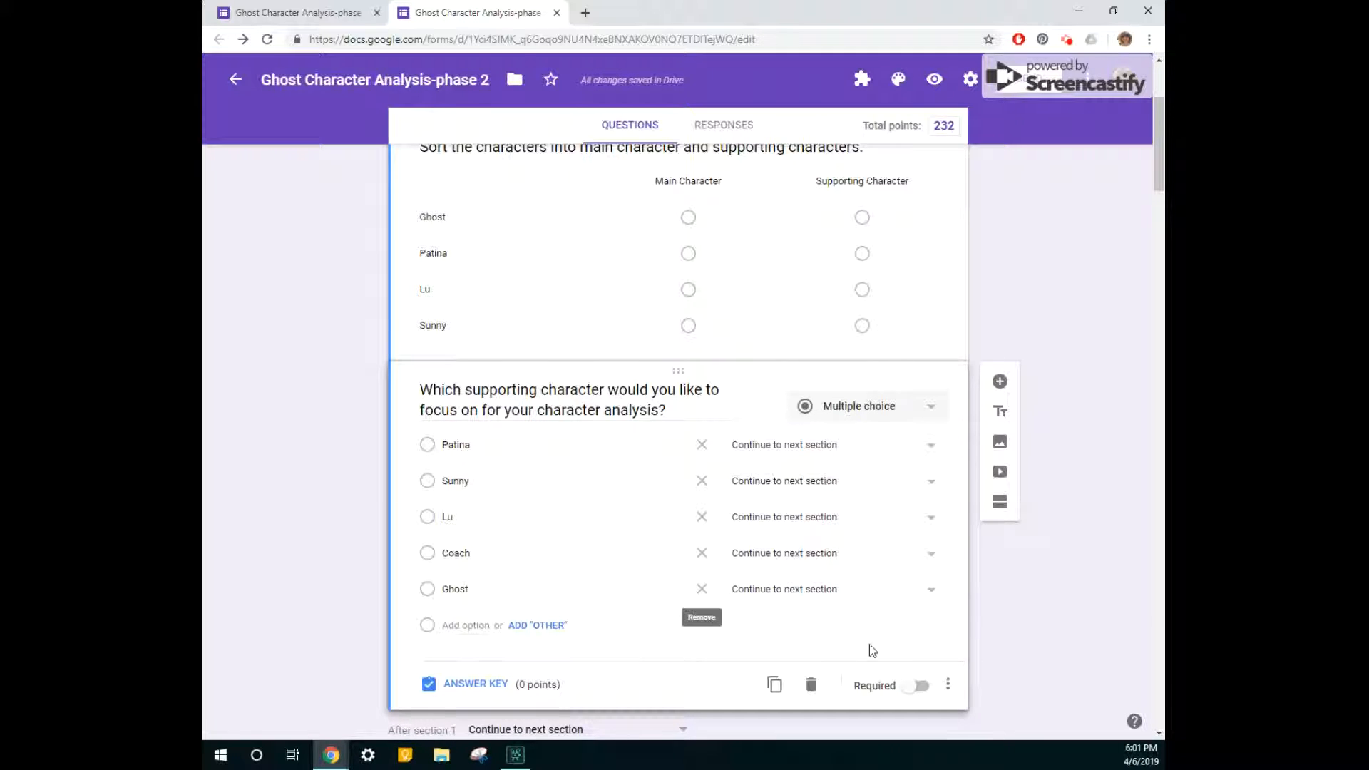
- Route each answer to its own section: Patina to section 5, Sunny to 3, Lu to 4, Coach to 2 and Ghost to 6
scroll(884, 452, down, 1)
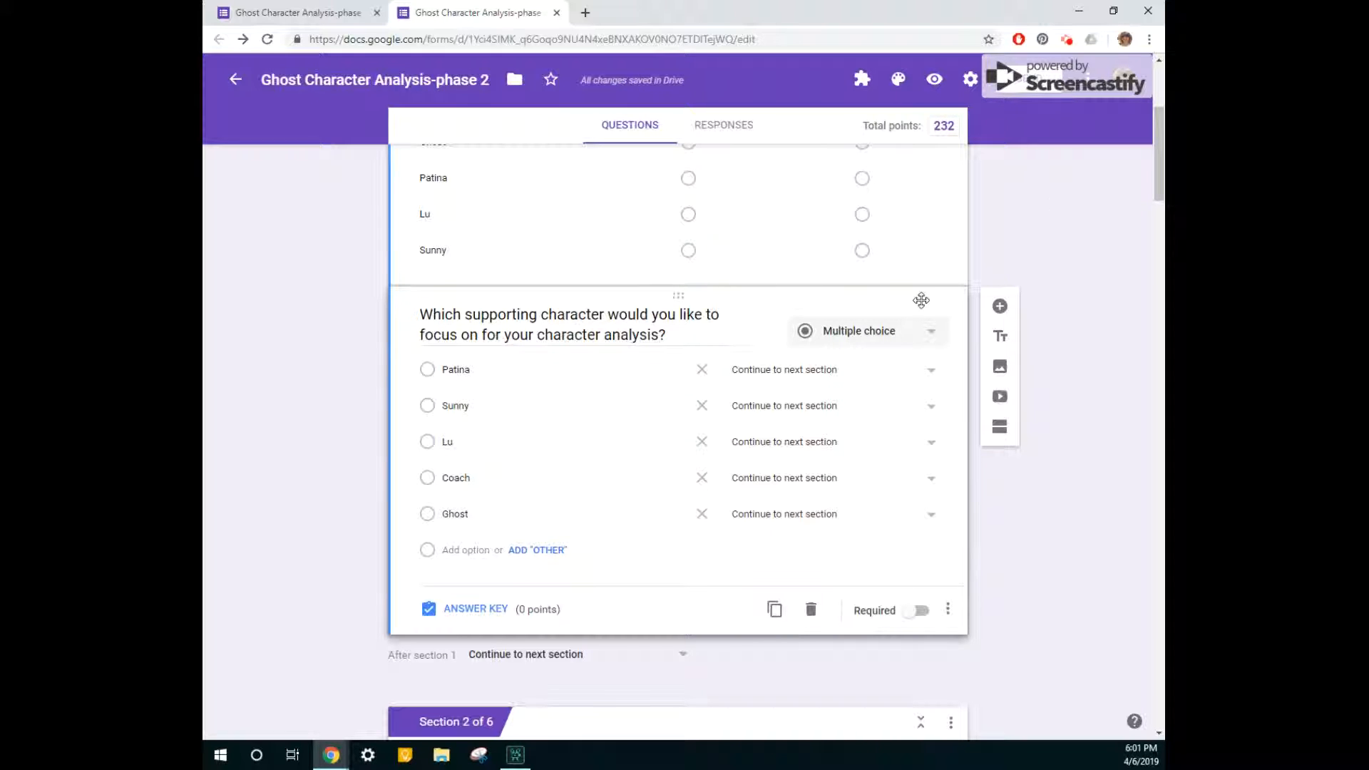
click(845, 378)
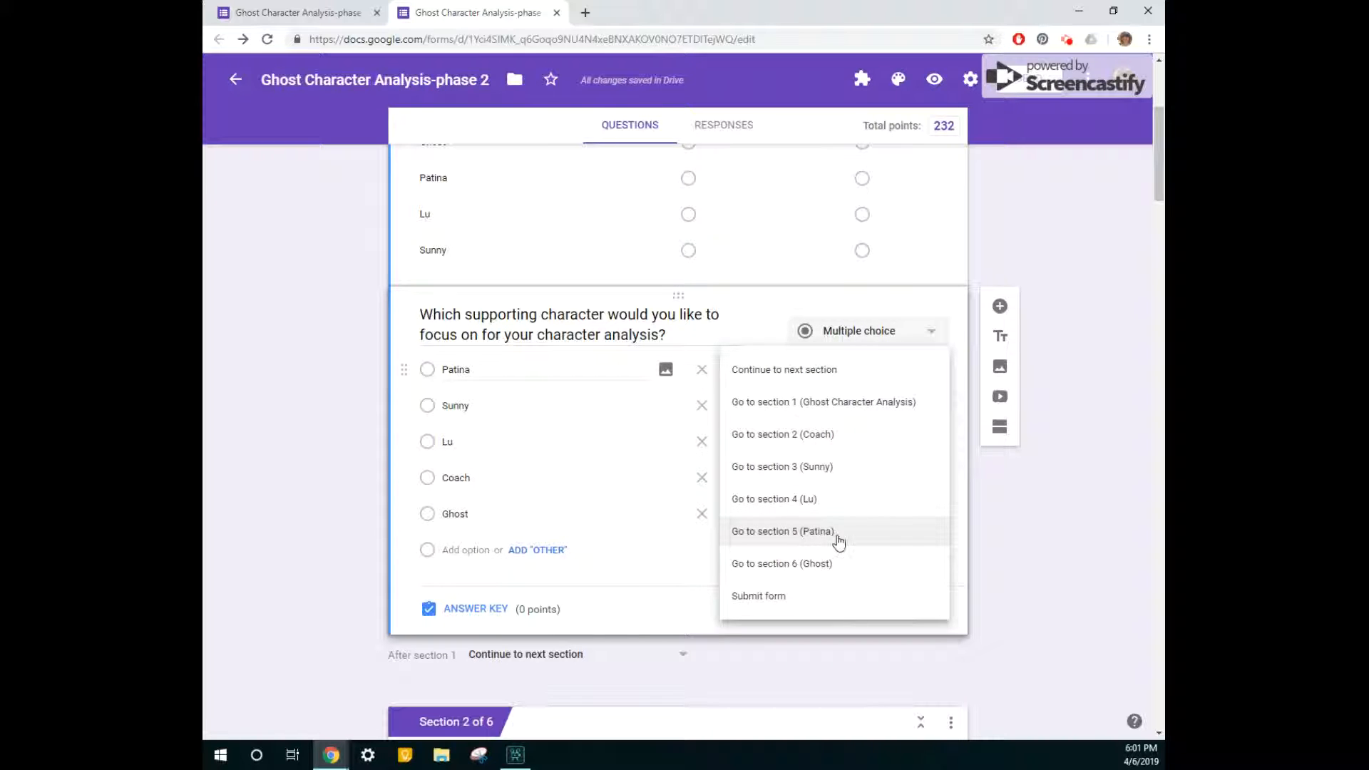
click(863, 539)
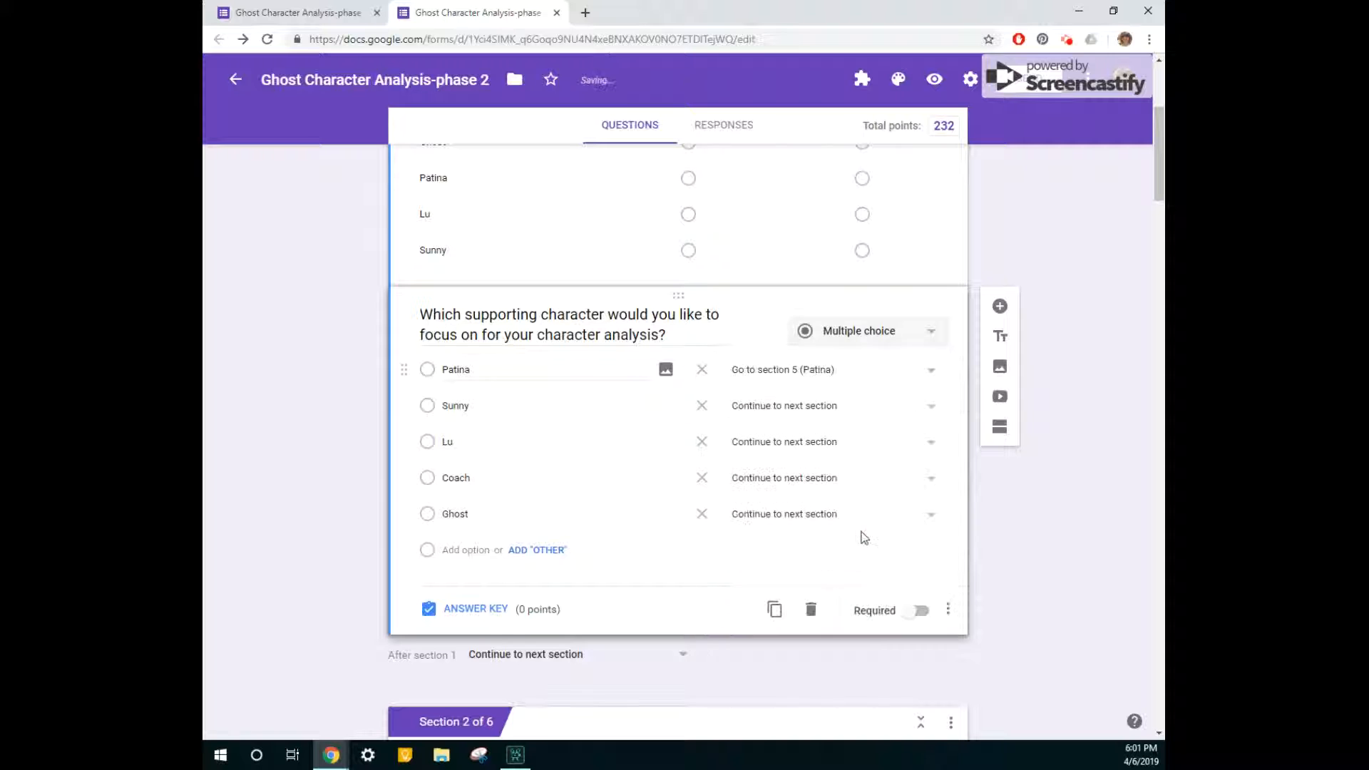
click(823, 444)
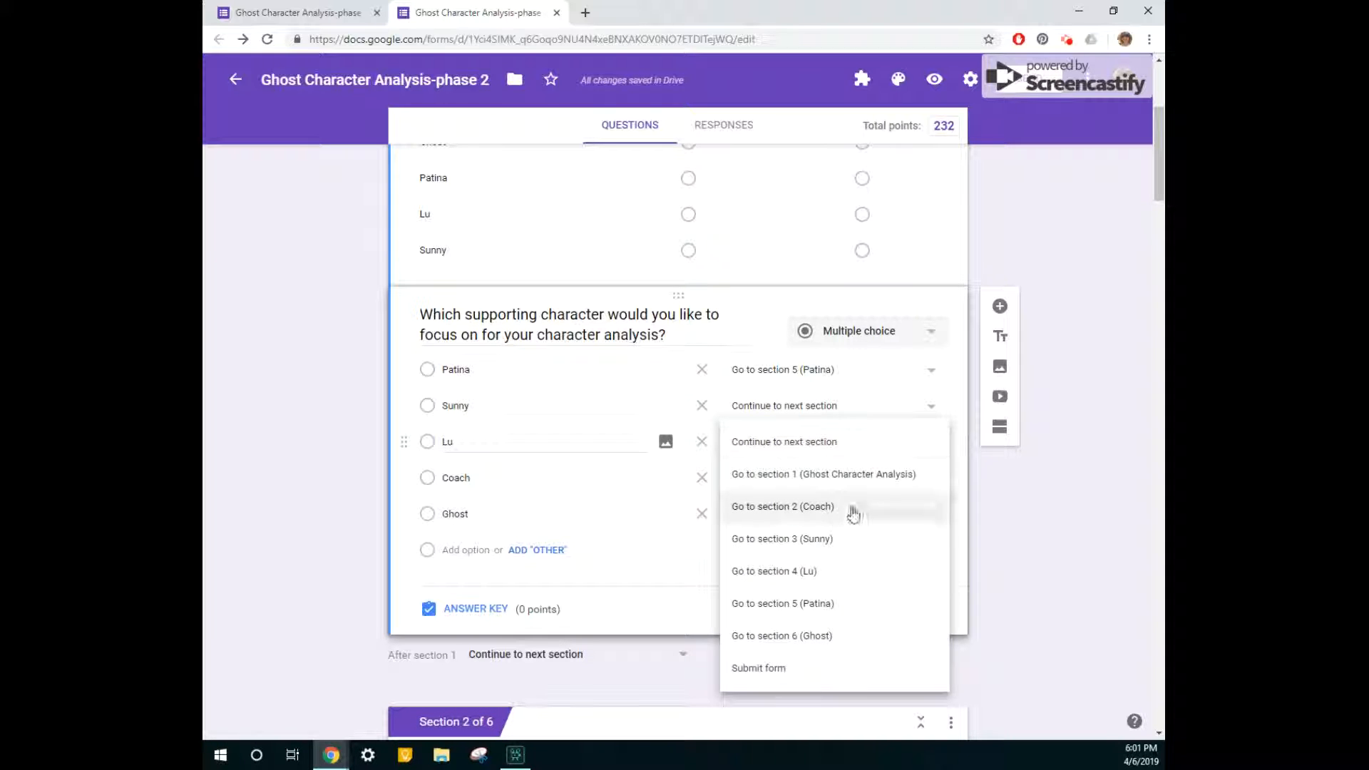
click(826, 574)
click(830, 405)
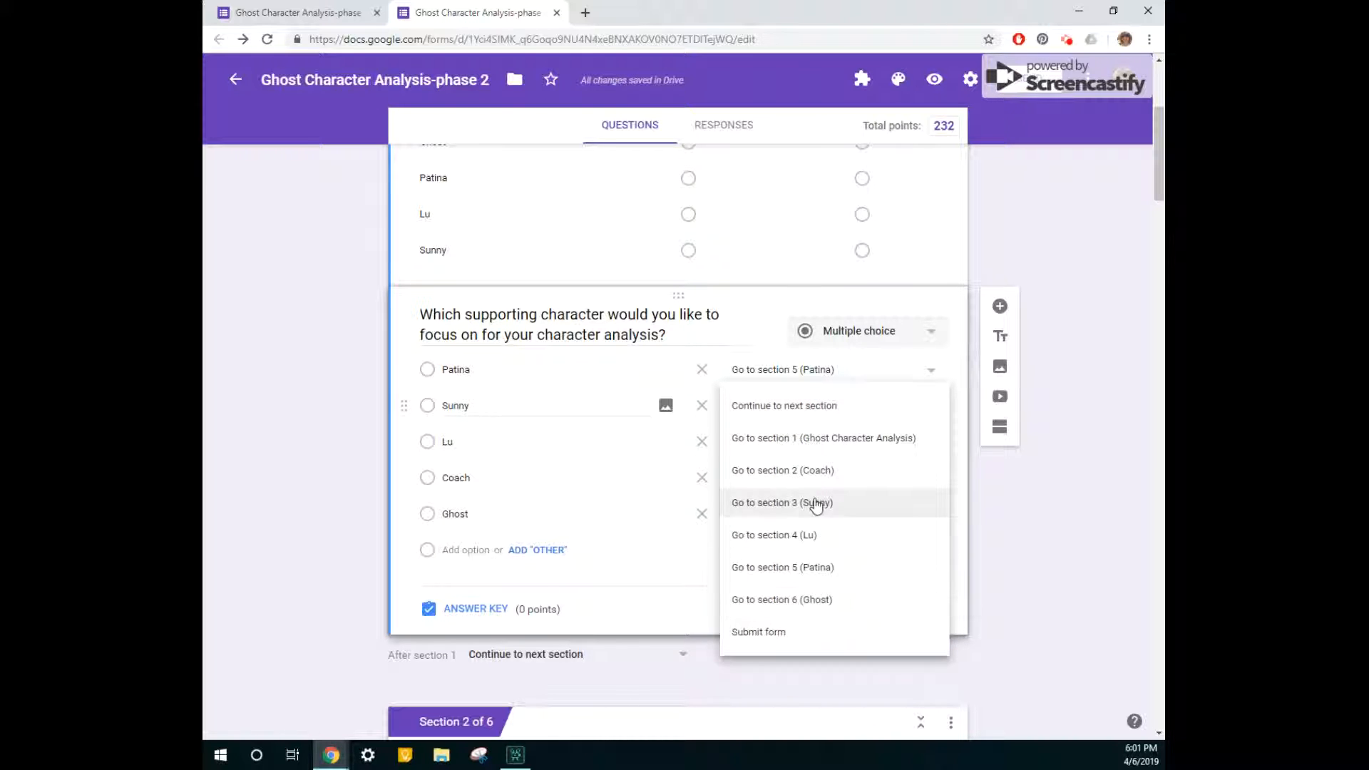
click(813, 503)
click(815, 477)
click(827, 545)
click(799, 517)
click(800, 667)
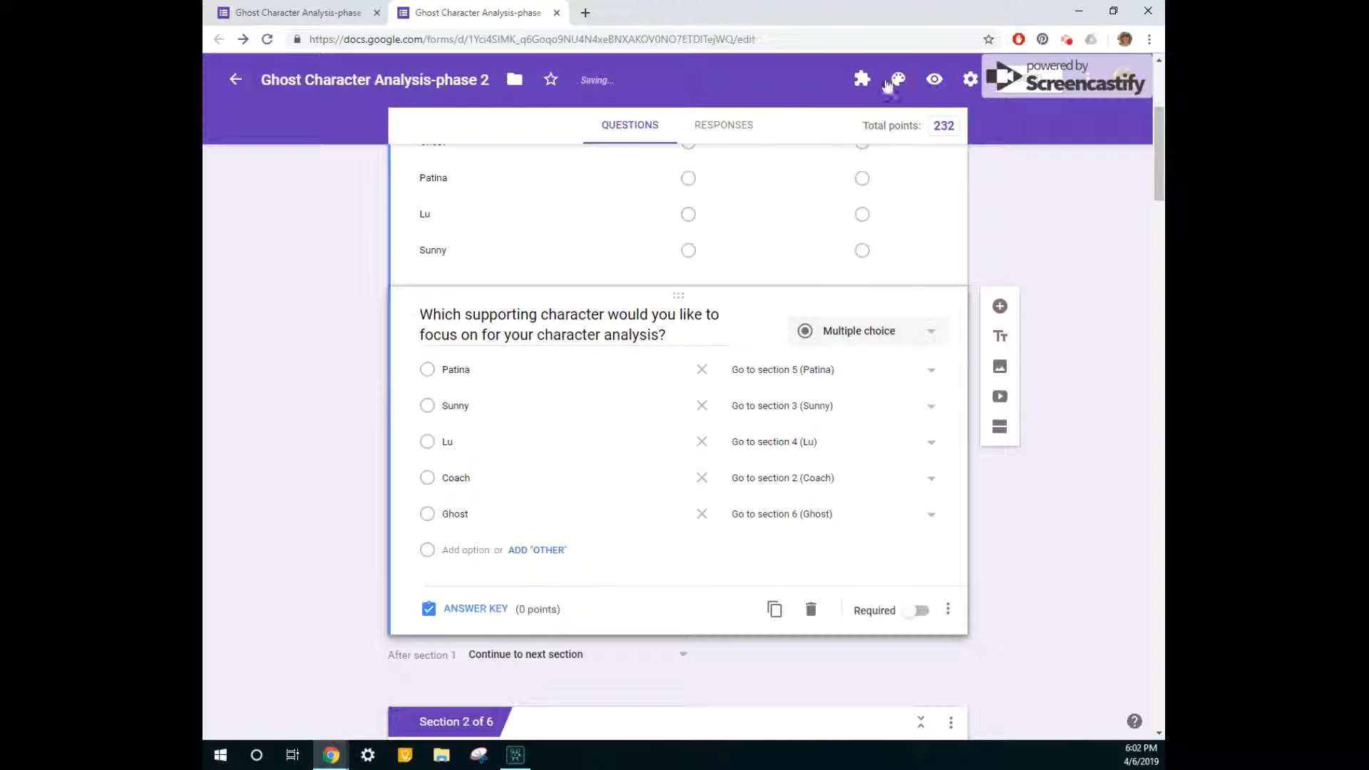
- Test the branching in the preview by sorting Ghost as main and the others as supporting, choosing Lu, and continuing
click(934, 79)
click(682, 400)
click(819, 440)
click(820, 477)
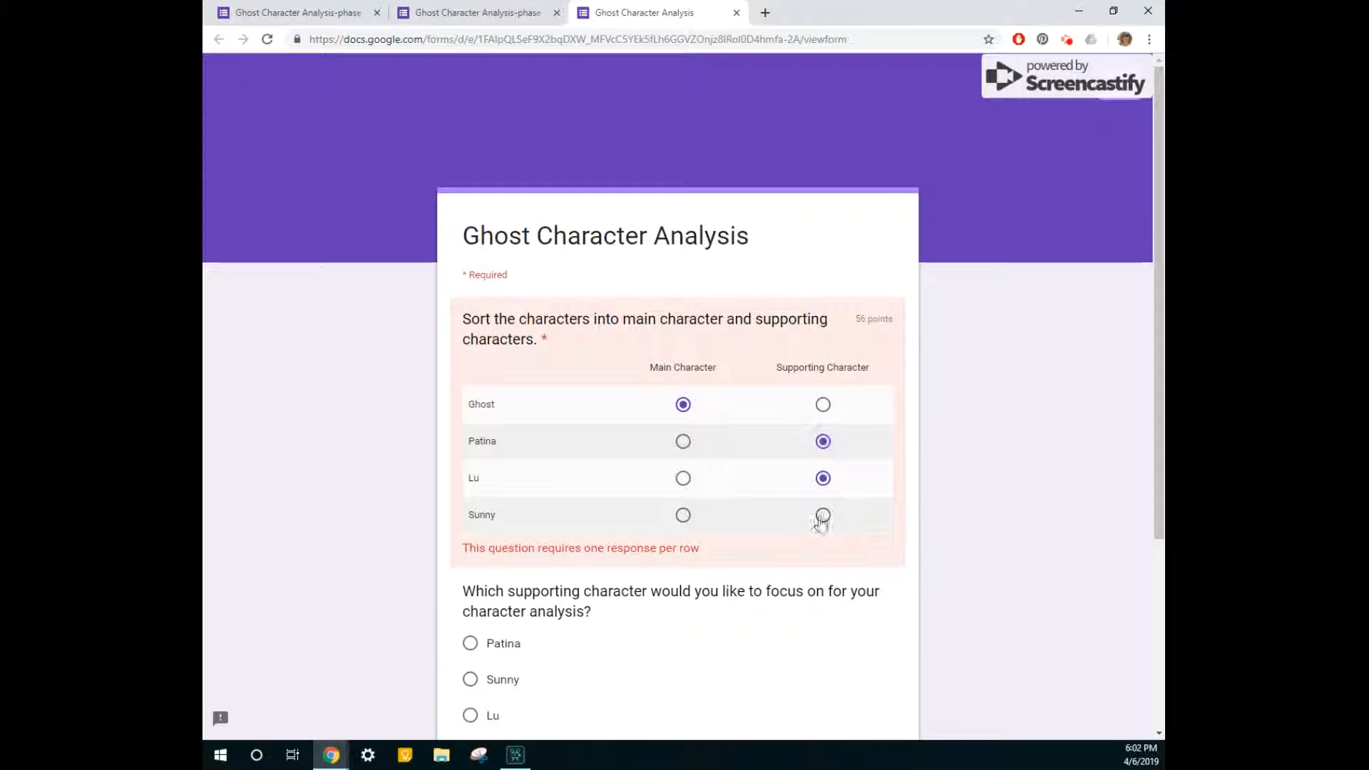
click(820, 514)
scroll(609, 447, down, 3)
click(493, 446)
click(502, 581)
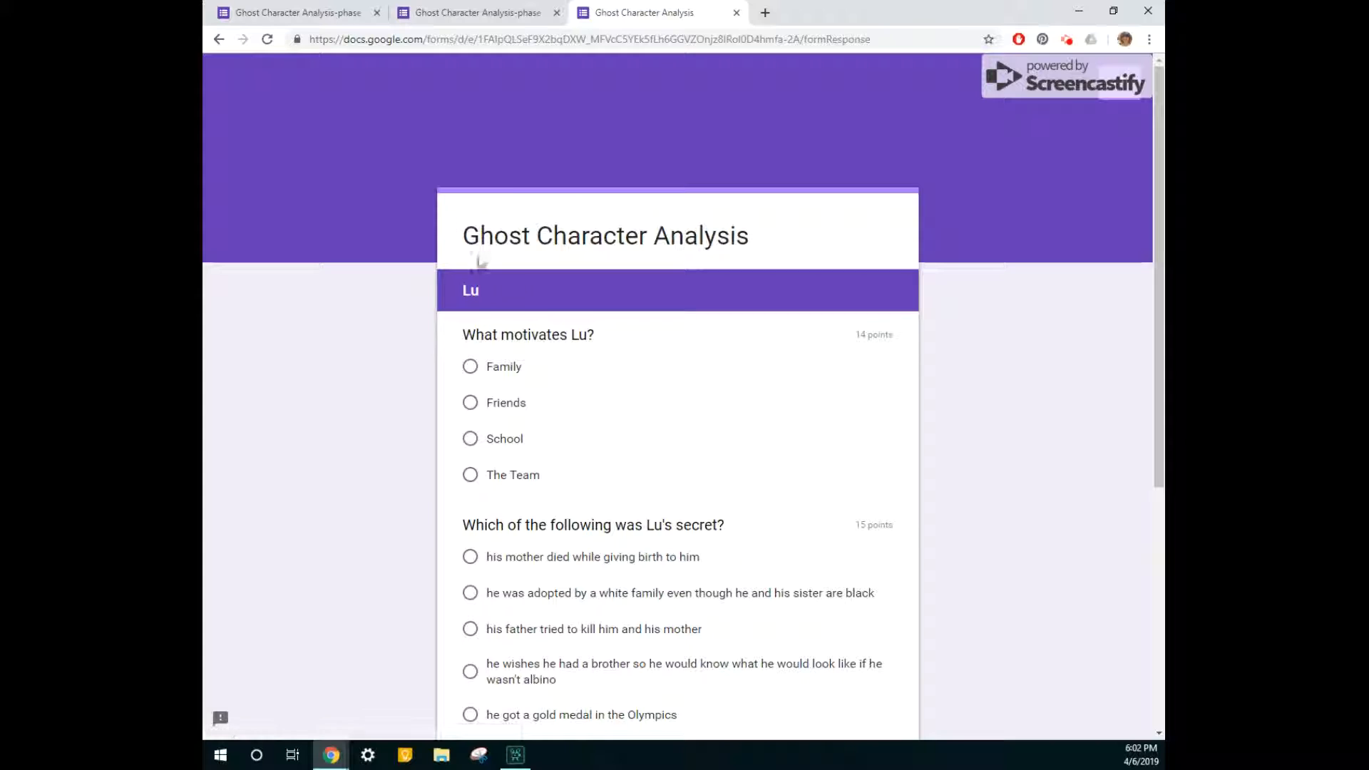
- Return to the preview's first page, choose Sunny, sort the four characters again, and continue to test that branch
click(491, 407)
click(501, 579)
click(683, 149)
click(823, 185)
click(830, 222)
click(823, 258)
click(499, 596)
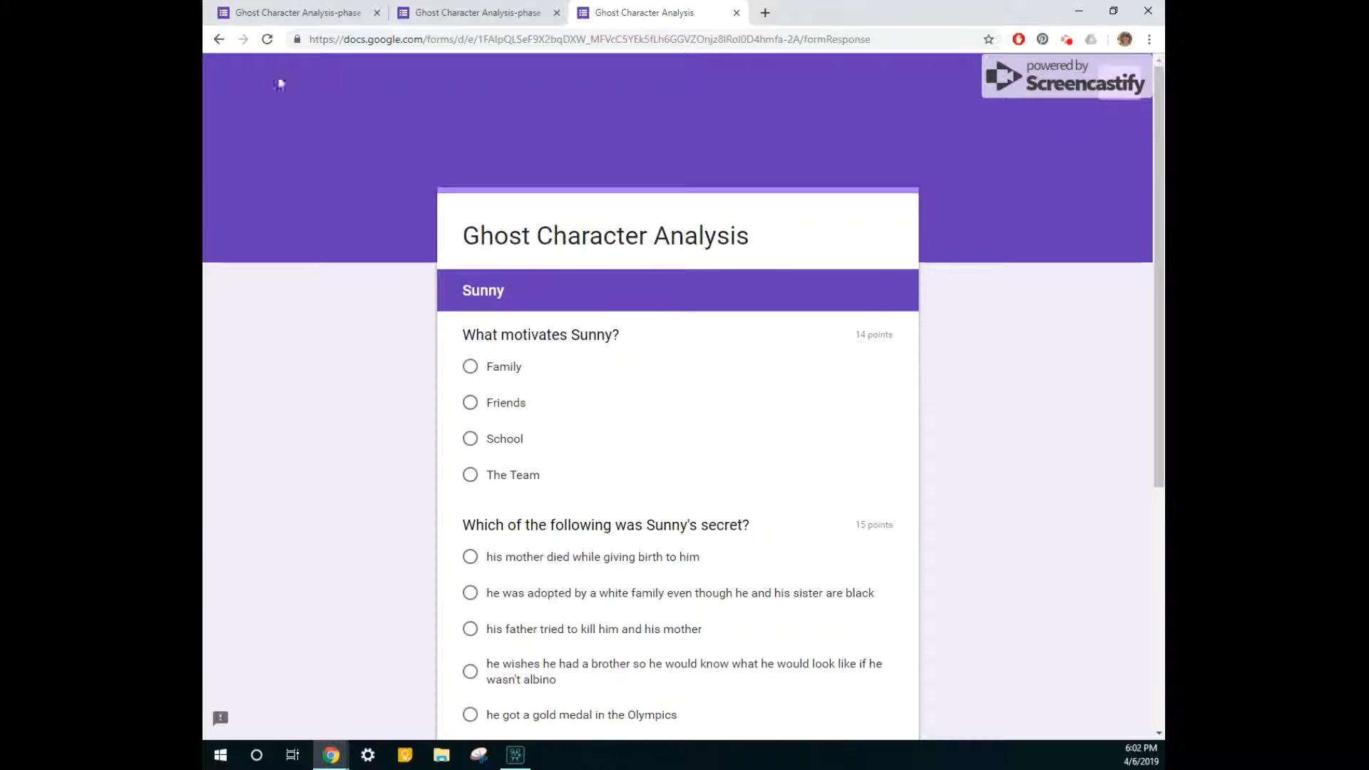
- On the preview's first page, sort Ghost as main and Patina, Lu and Sunny as supporting, choose Ghost as the focus, and continue
click(683, 148)
click(823, 185)
click(829, 222)
click(823, 259)
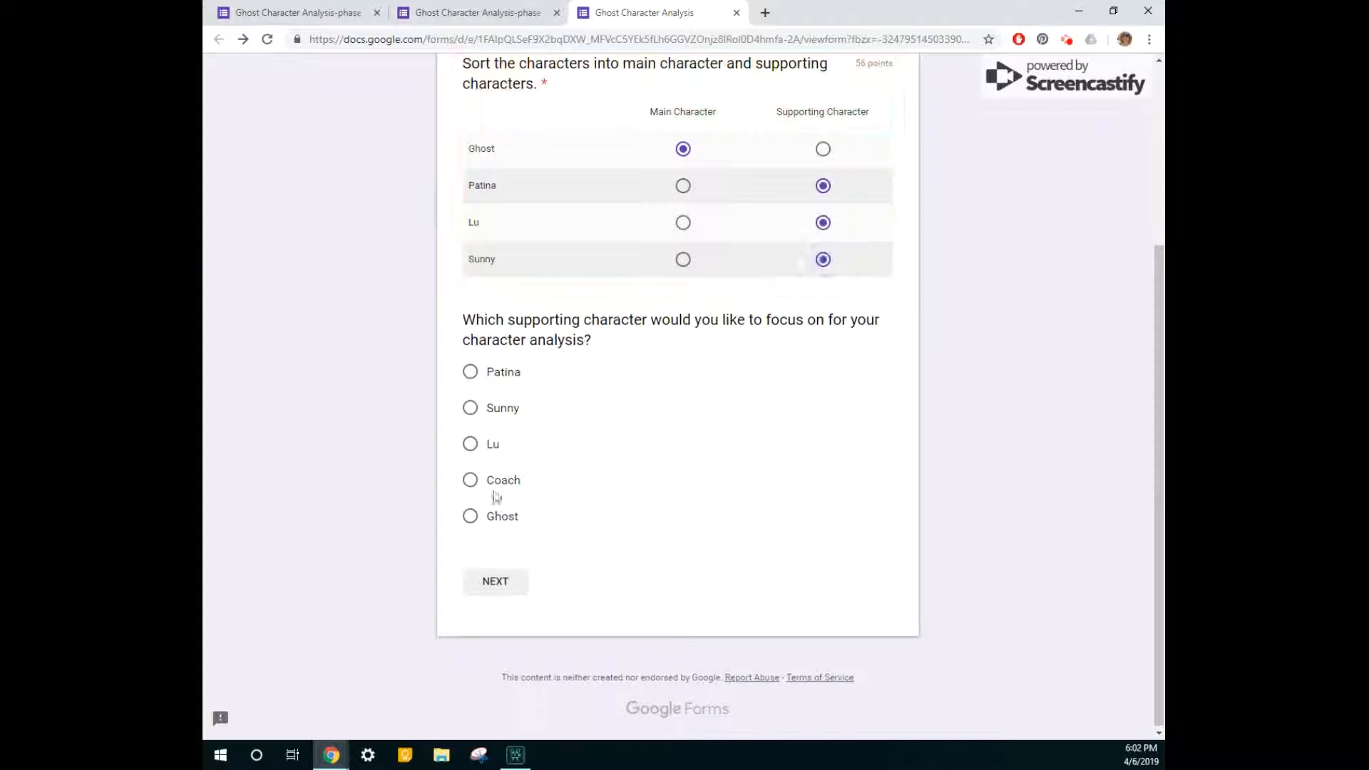
click(492, 516)
click(495, 579)
- Answer the character section's questions in the preview, continue past that section, and close the preview
click(497, 389)
click(597, 491)
scroll(507, 443, down, 3)
click(503, 511)
click(572, 611)
scroll(699, 178, down, 4)
click(736, 12)
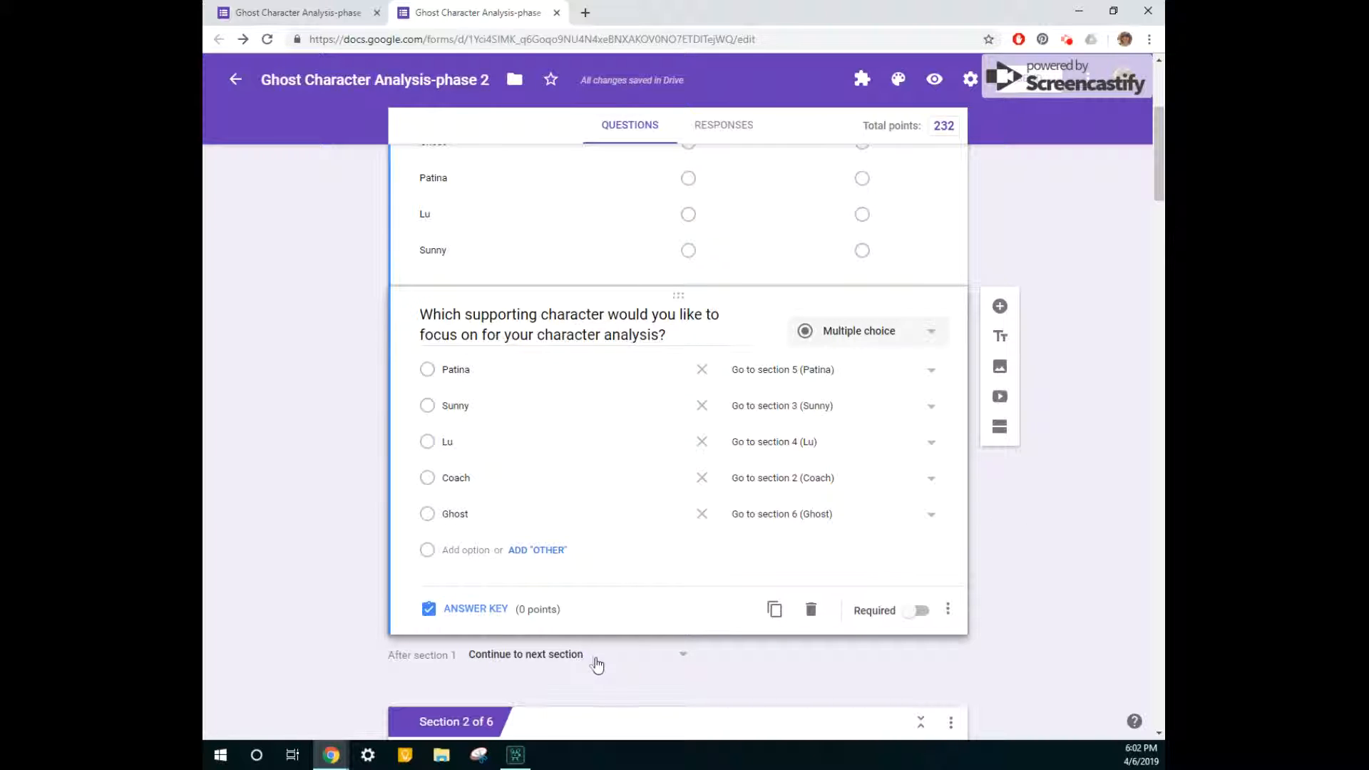
- Review the destinations available after section 1 and keep it on "Continue to next section"
mouse_move(462, 666)
mouse_down()
mouse_move(711, 662)
mouse_move(430, 656)
mouse_move(463, 658)
mouse_up()
click(571, 663)
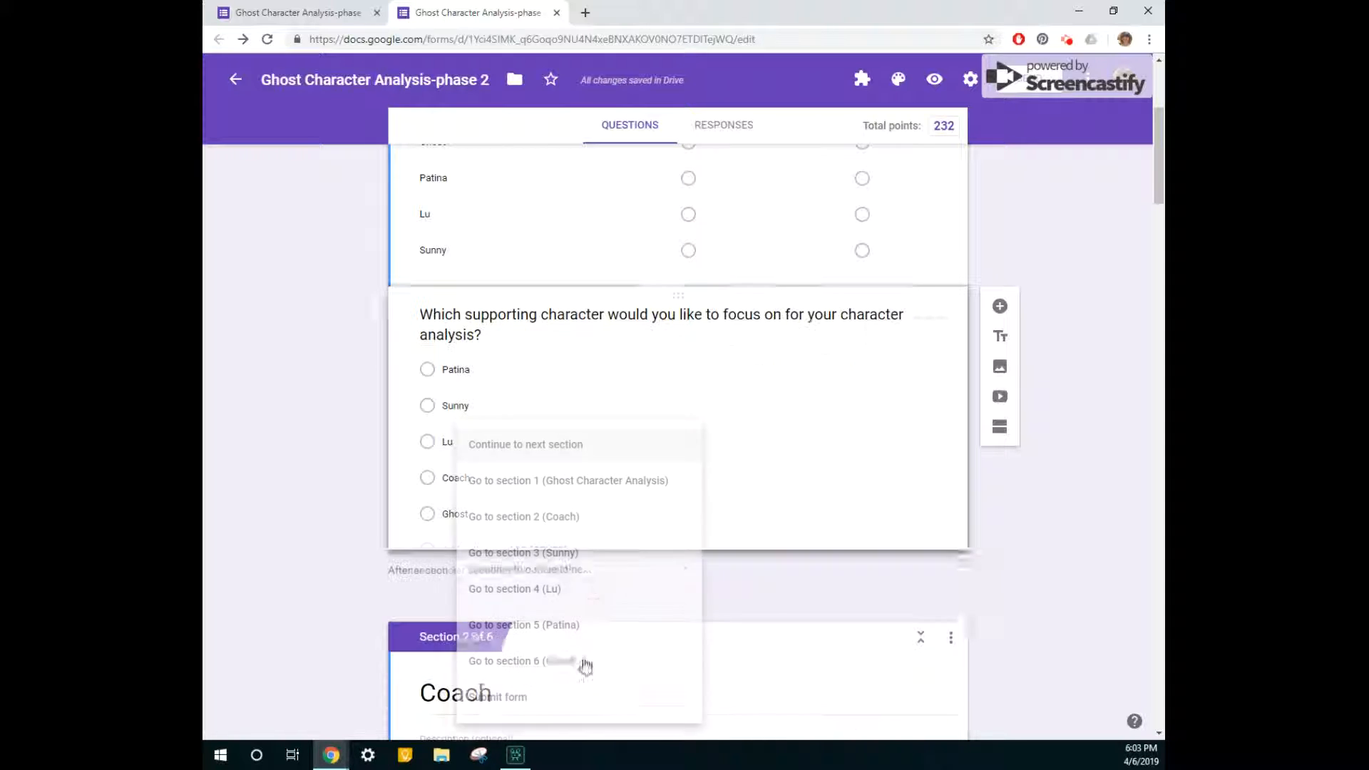
click(598, 449)
scroll(786, 569, down, 2)
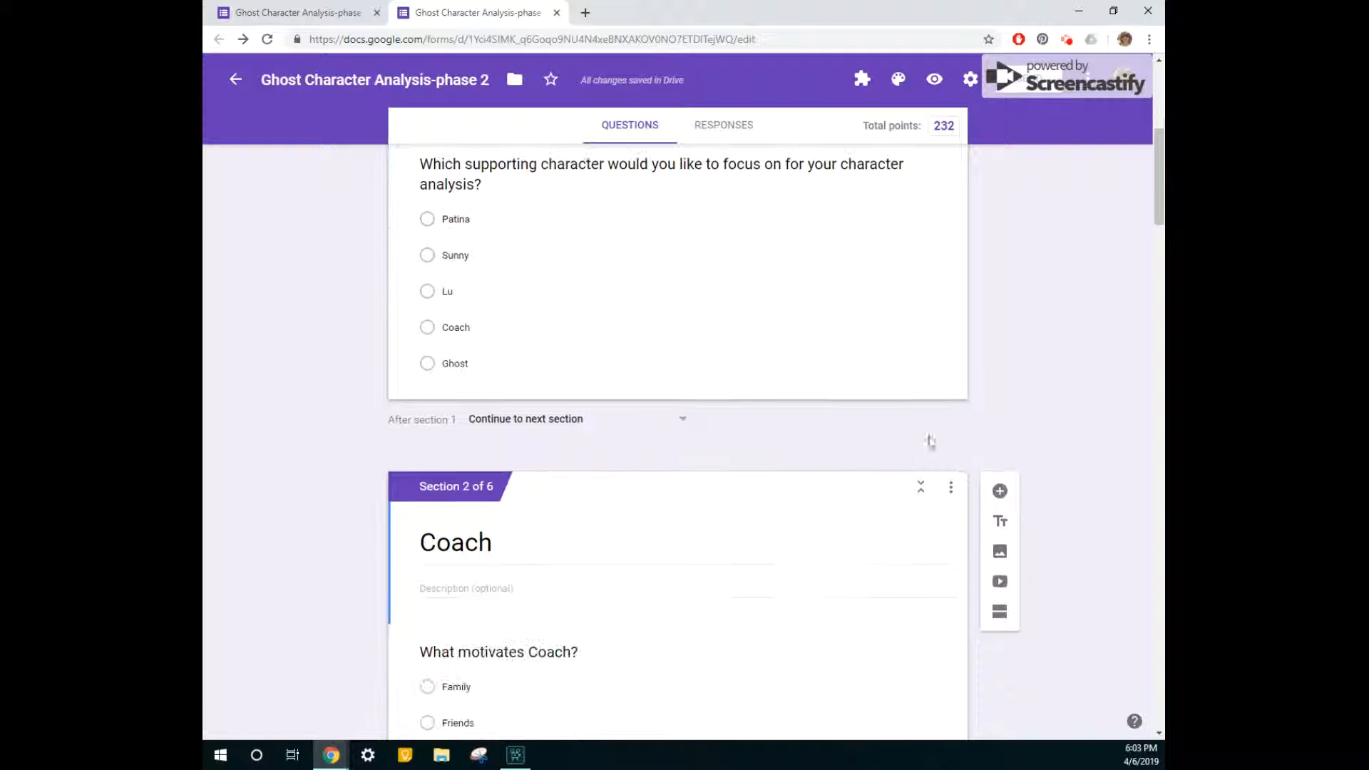
- Set both section 2 (Coach) and section 3 (Sunny) to "Submit form" when they are finished
scroll(930, 441, down, 10)
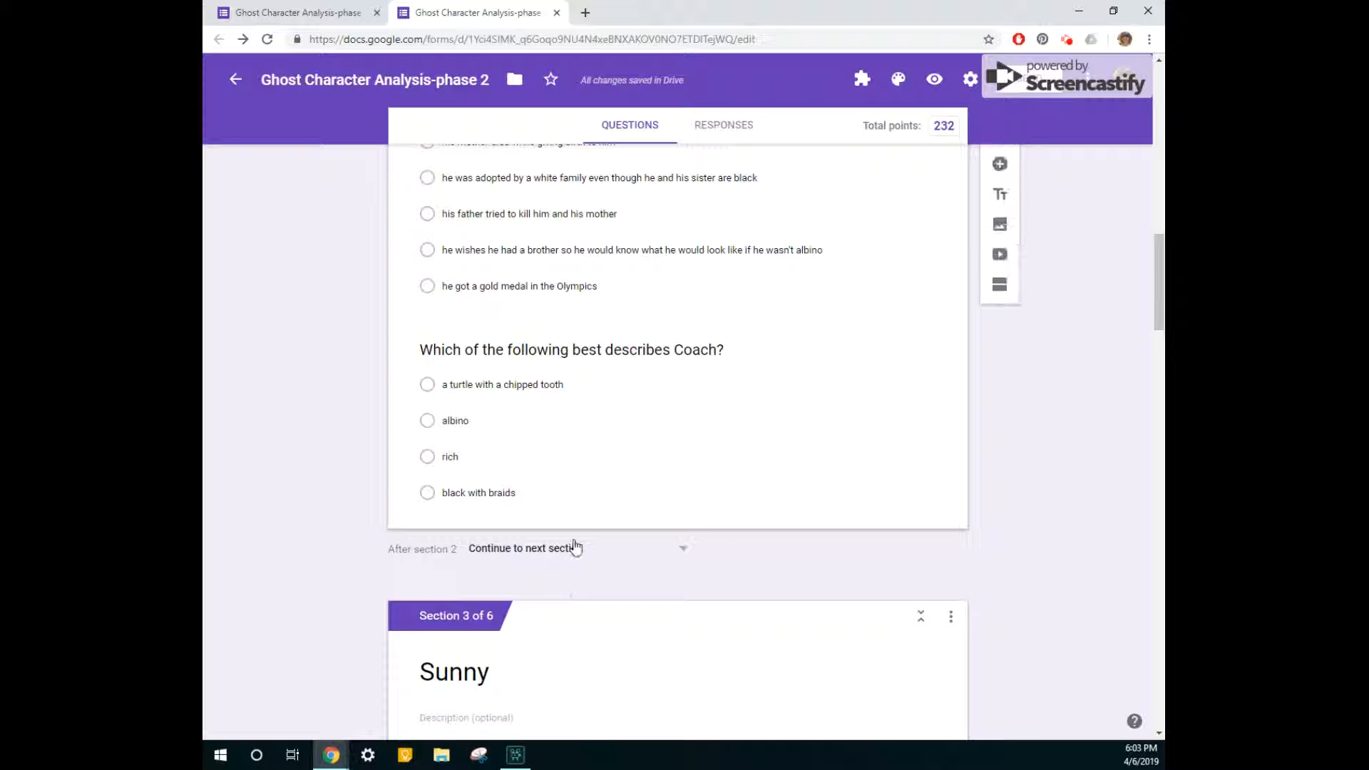
click(576, 548)
click(517, 702)
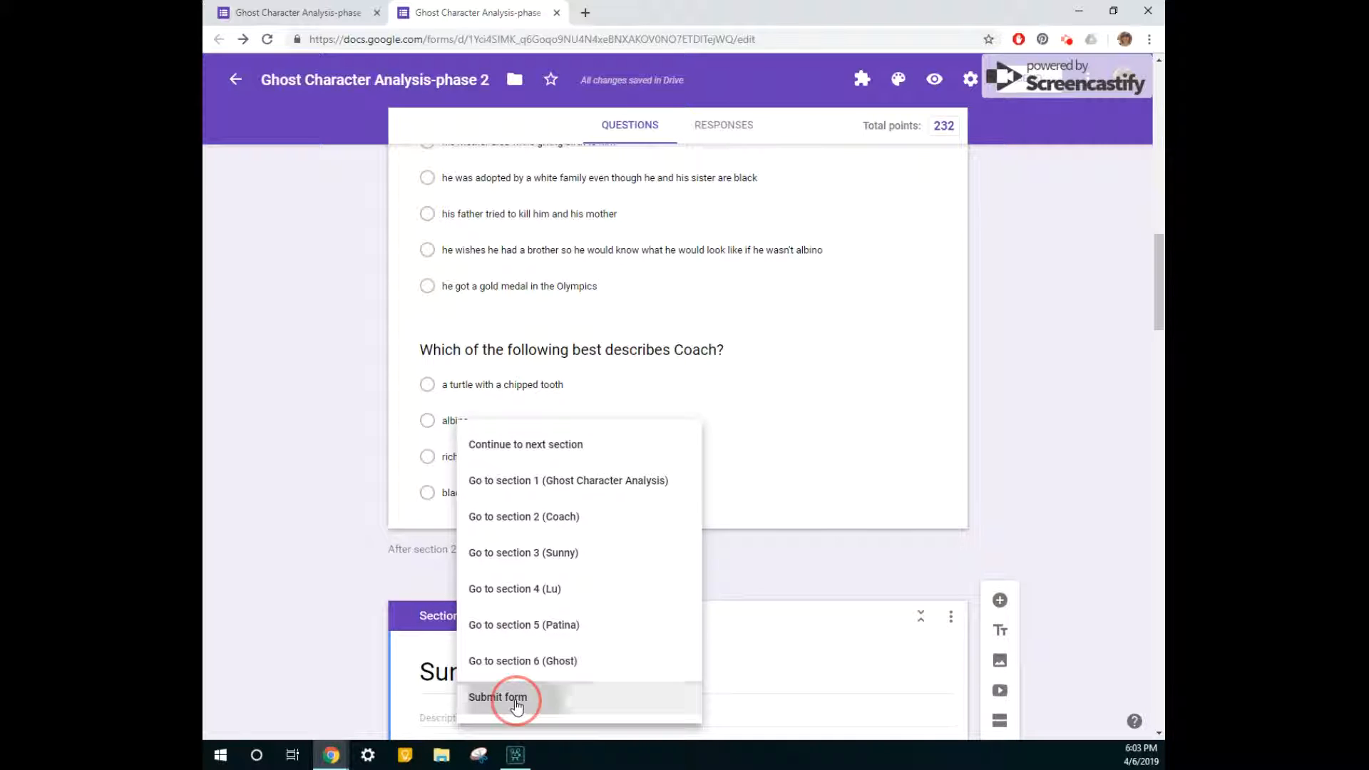
scroll(758, 580, down, 15)
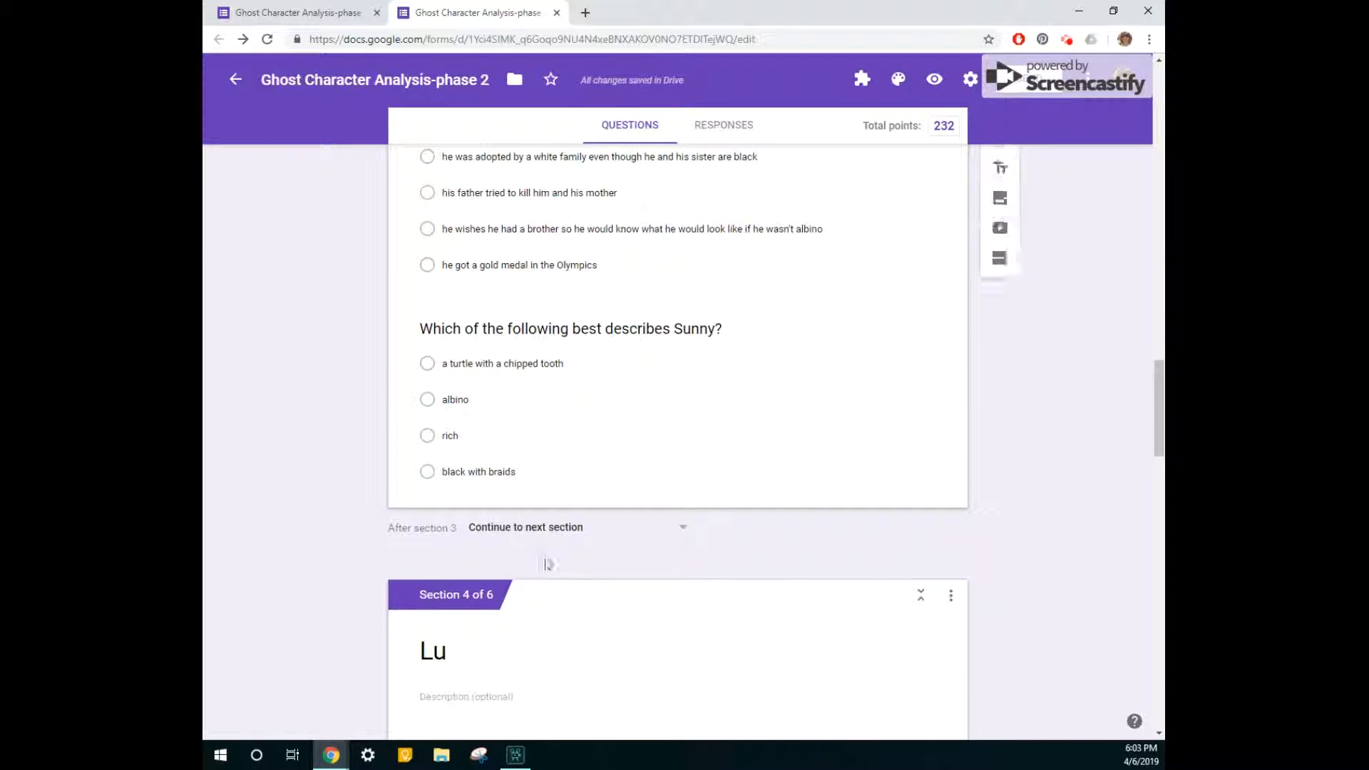
click(548, 531)
click(535, 697)
- Set both section 4 (Lu) and section 5 (Patina) to "Submit form" when they are finished
scroll(605, 592, down, 15)
click(571, 441)
click(663, 695)
scroll(598, 531, down, 8)
click(543, 636)
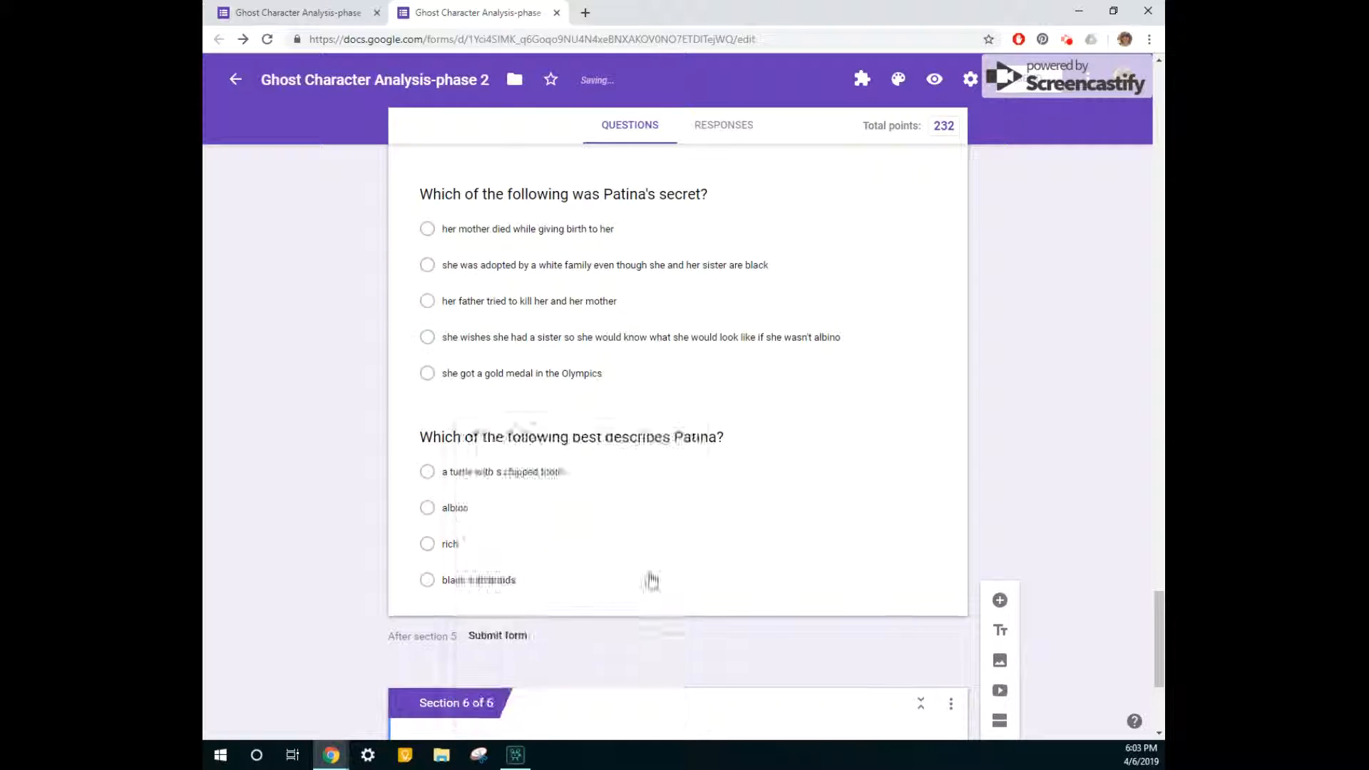
click(596, 696)
scroll(703, 551, down, 4)
scroll(703, 551, up, 5)
- Preview the form, sort Ghost as main and the others as supporting, choose Sunny, and submit from the Sunny section
click(935, 79)
click(684, 400)
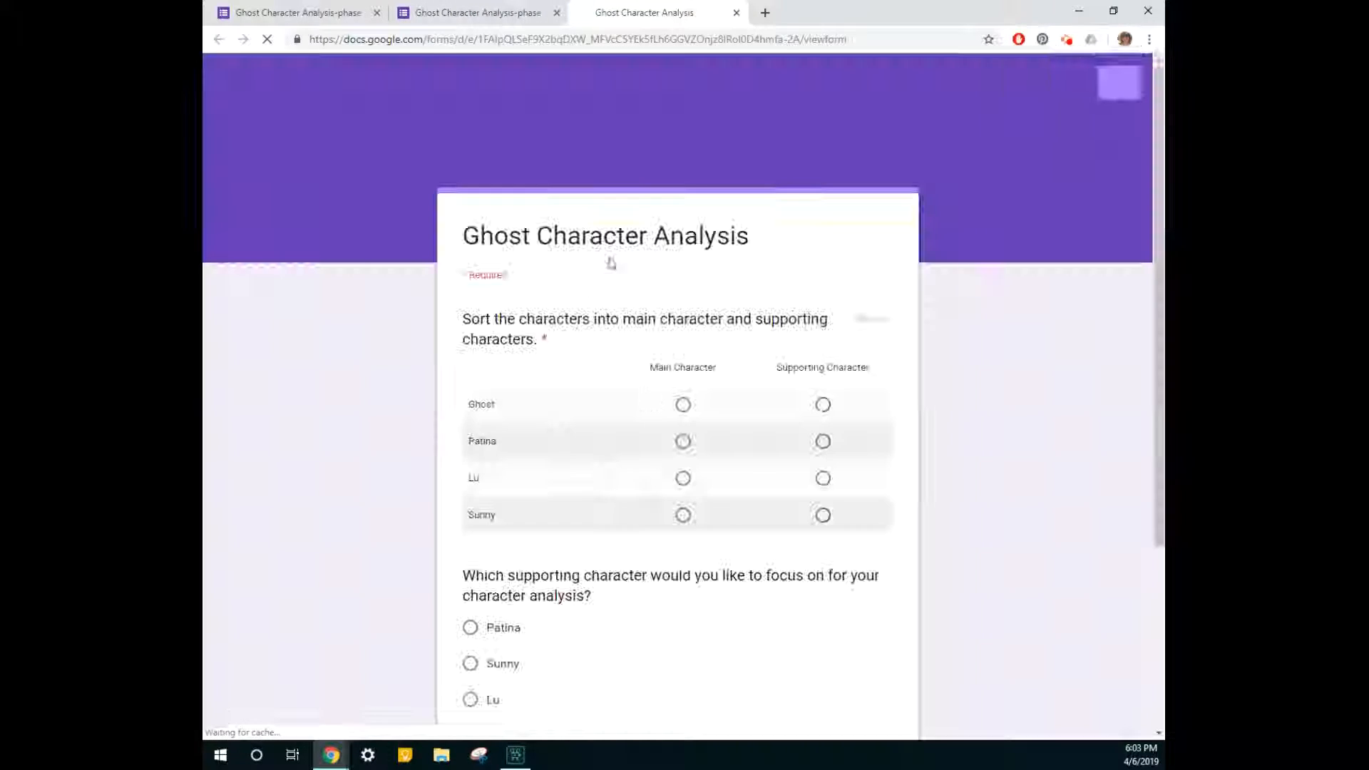
click(822, 440)
click(823, 477)
click(823, 513)
scroll(511, 412, down, 3)
click(511, 412)
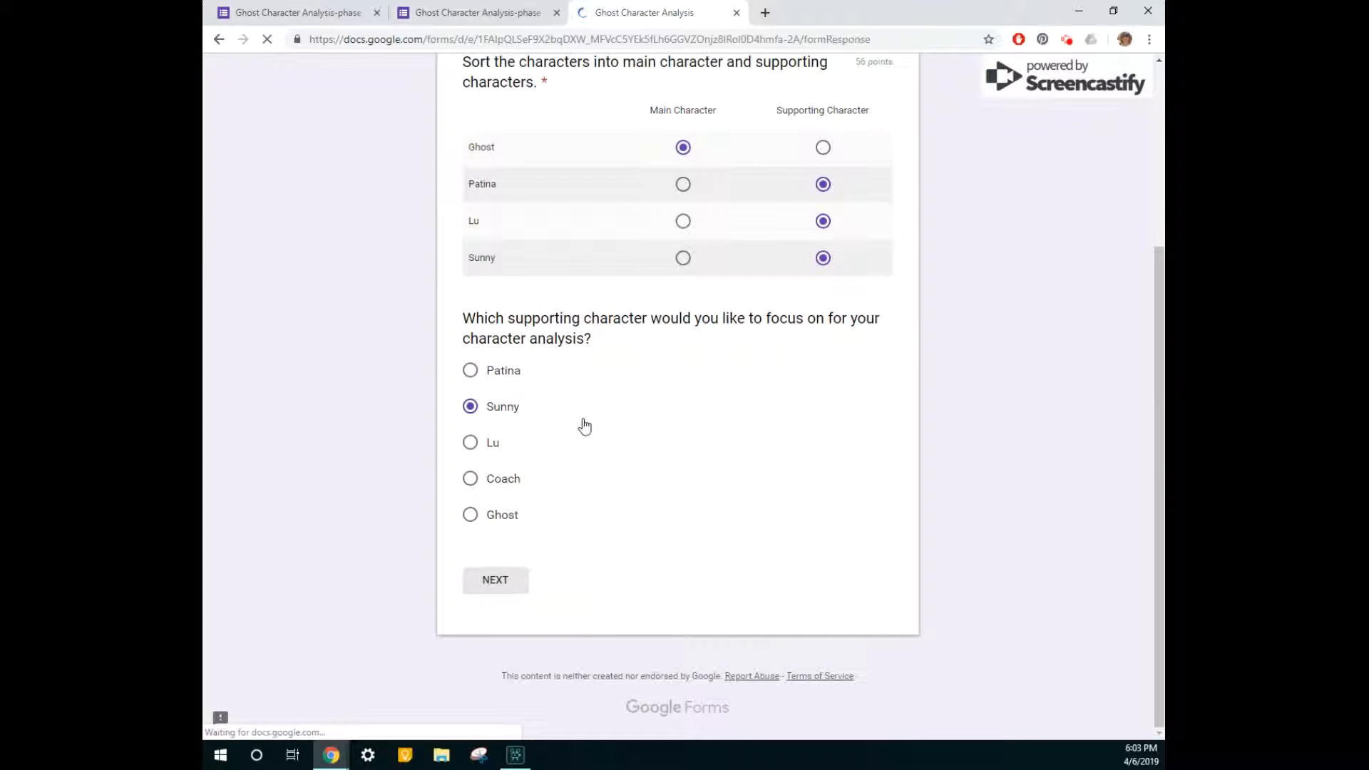
click(495, 580)
scroll(520, 382, down, 6)
click(571, 578)
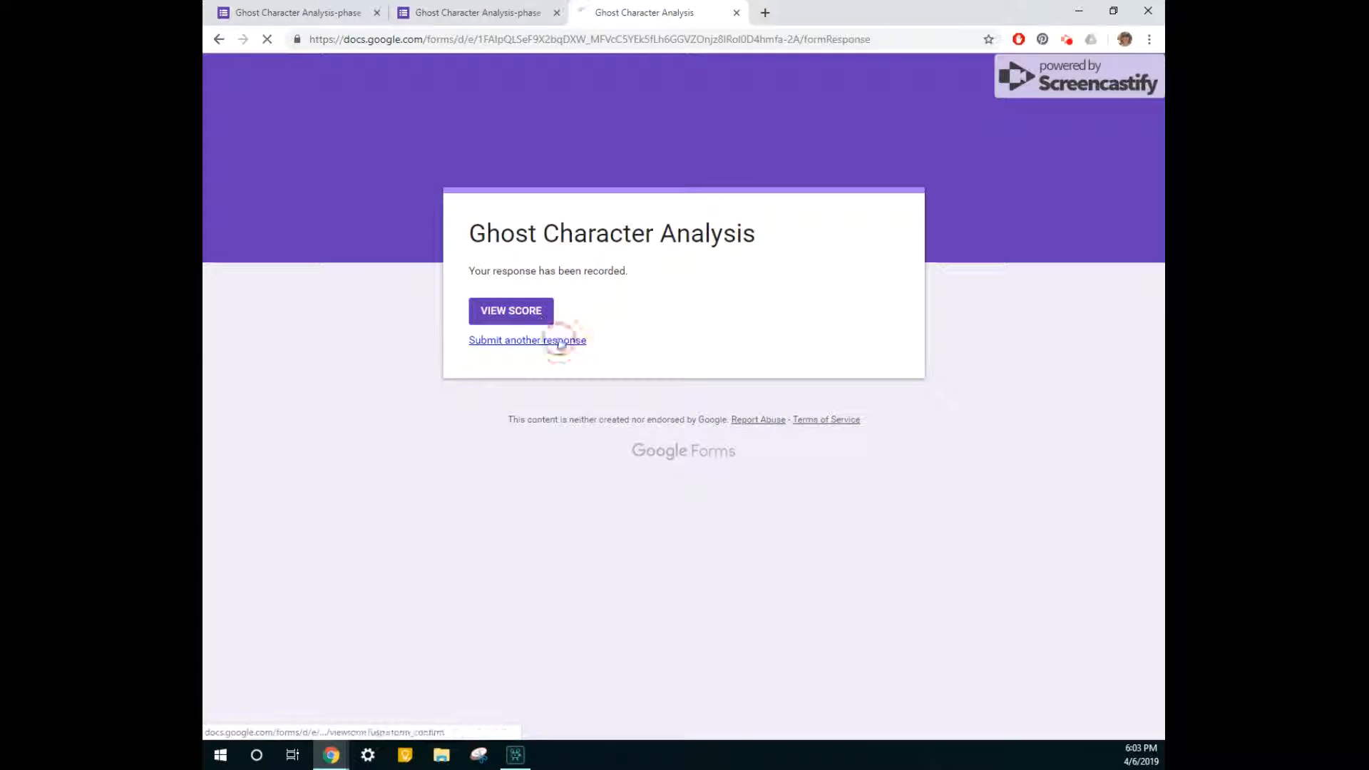
- Start another response, sort Ghost as main and the others as supporting, choose Patina, and submit from the Patina section
click(560, 340)
click(683, 400)
click(822, 440)
click(822, 477)
click(822, 513)
scroll(556, 463, down, 3)
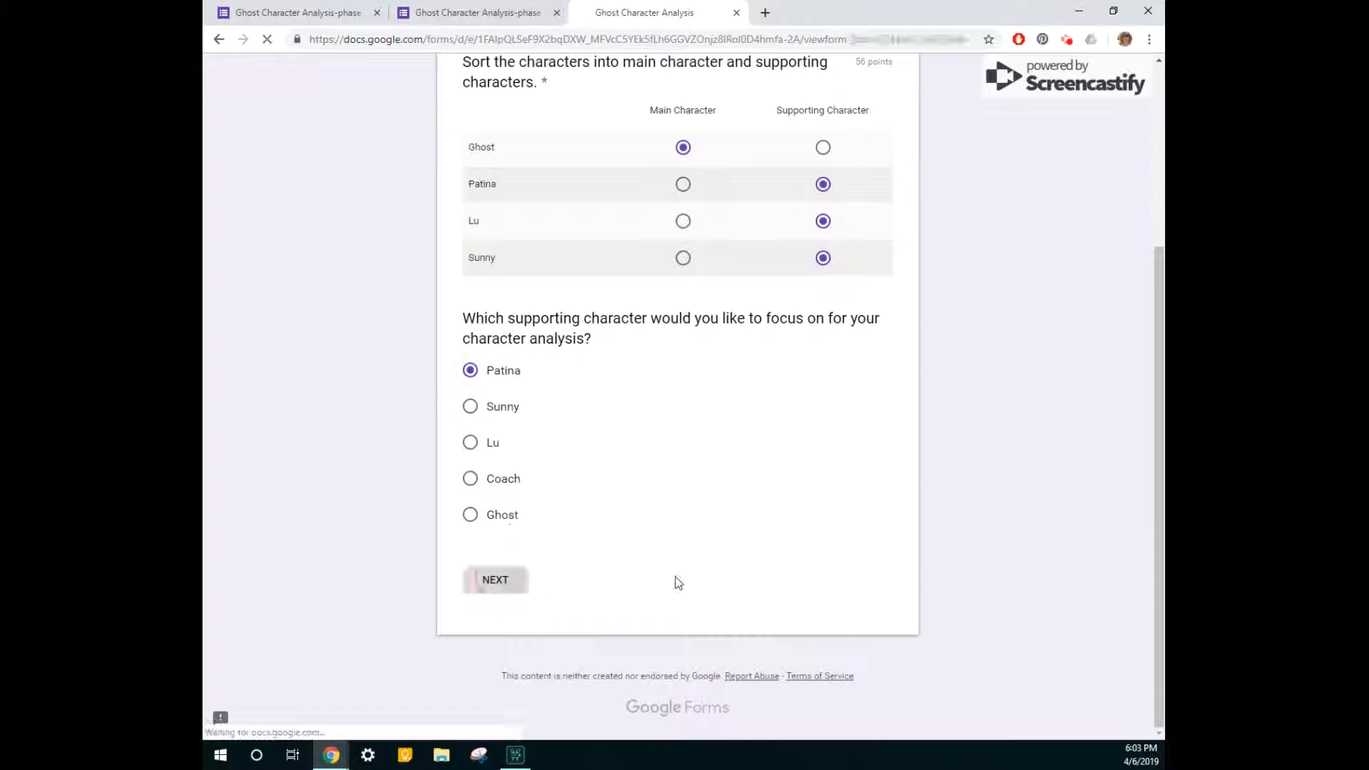
scroll(596, 449, down, 5)
click(569, 581)
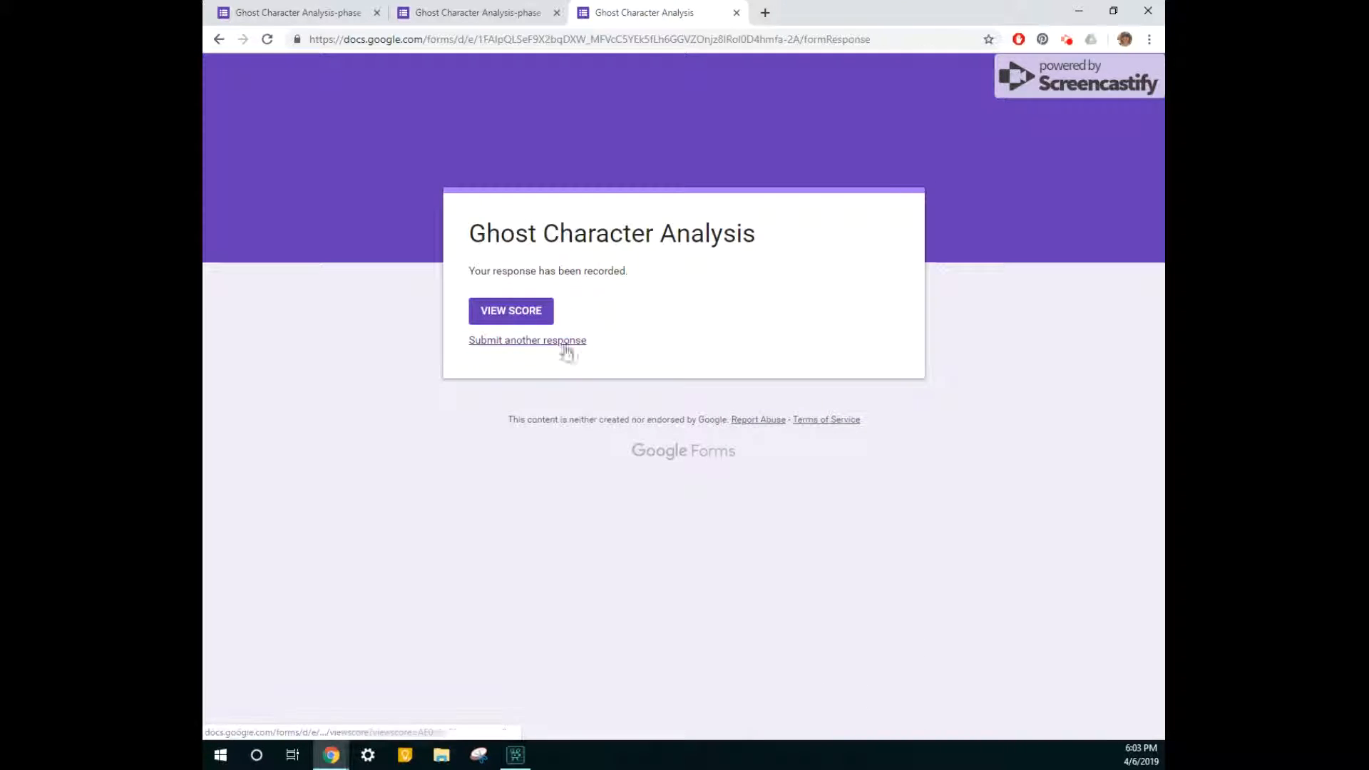